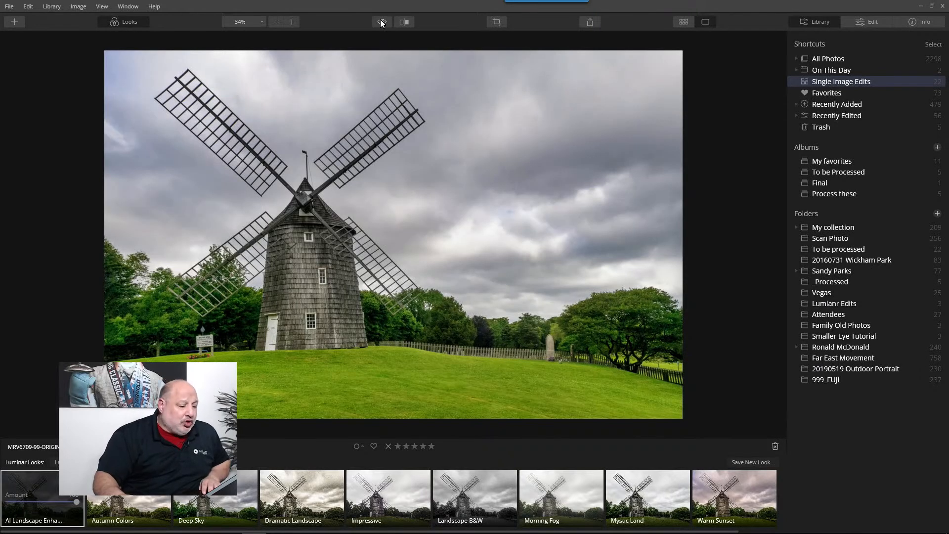
- In the advanced Color settings, set the green luminance to -22 and green saturation to -6
left_click(874, 21)
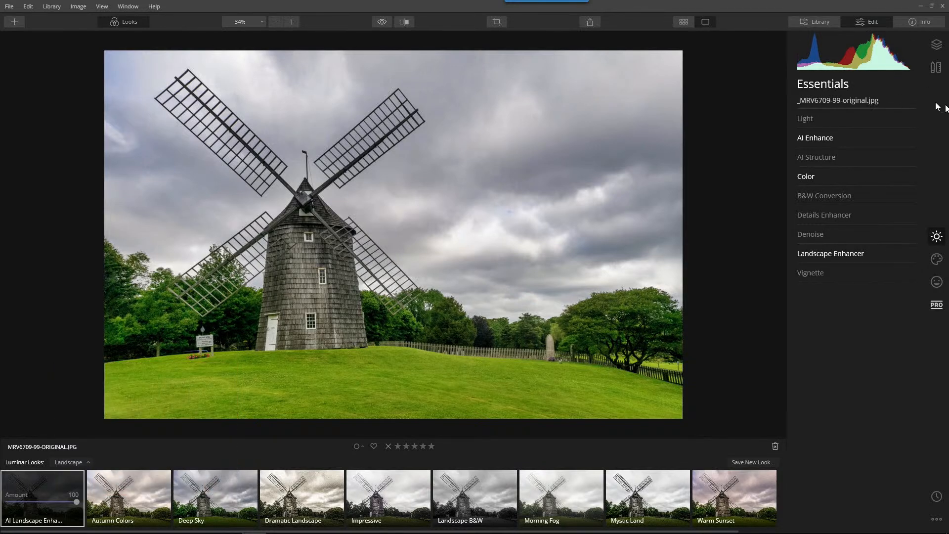
left_click(827, 175)
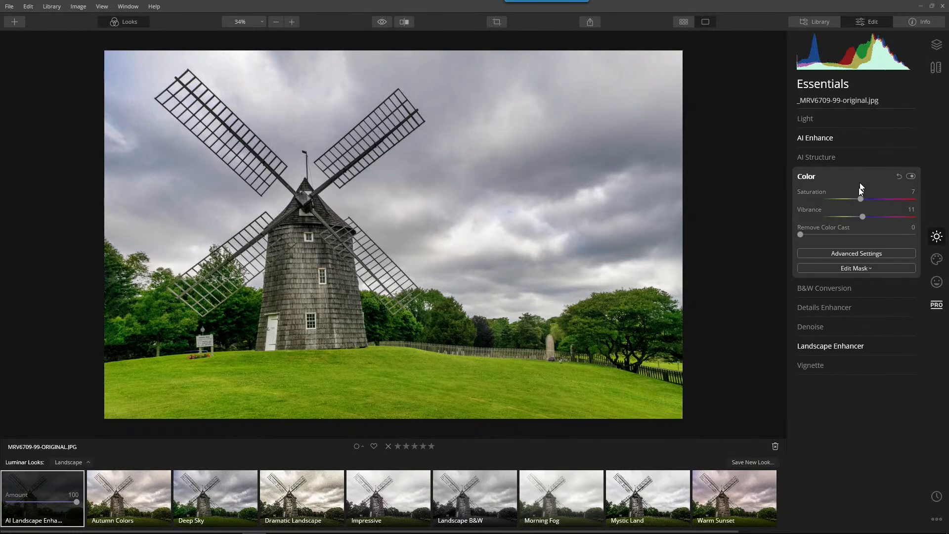
left_click(854, 254)
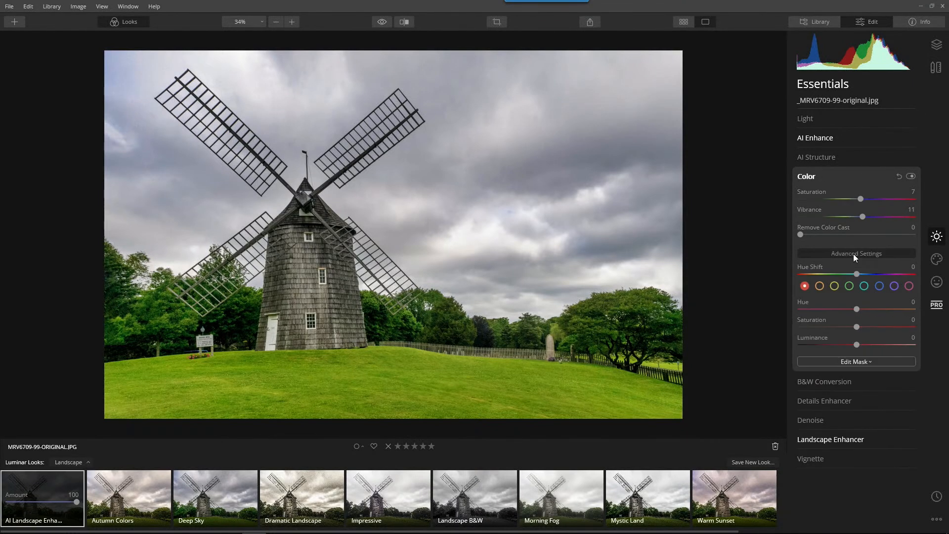
left_click(849, 286)
mouse_move(856, 348)
left_mouse_down()
mouse_move(843, 347)
mouse_move(864, 345)
mouse_move(823, 348)
mouse_move(844, 346)
left_mouse_up()
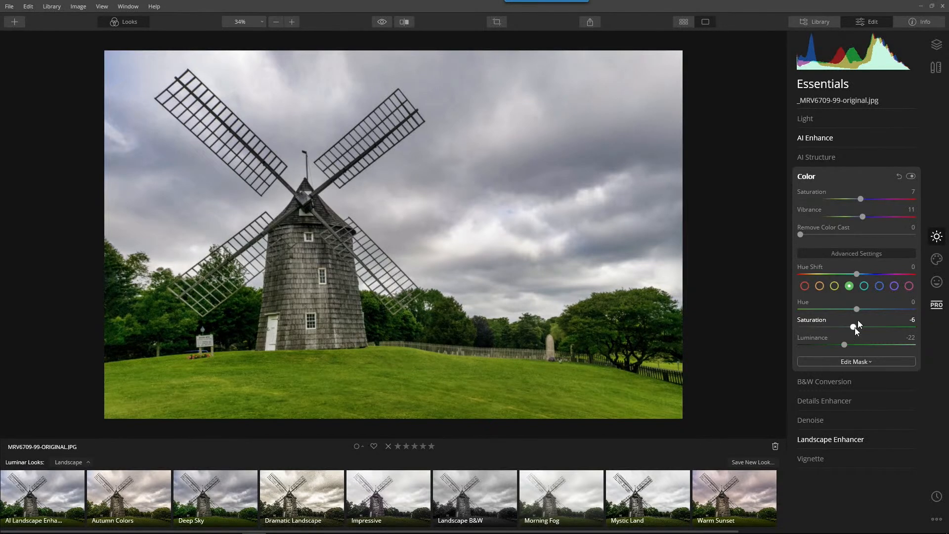
- Lower the luminance of the aqua tones in the Color settings, and return to the green channel
left_click(865, 286)
mouse_move(857, 345)
left_mouse_down()
mouse_move(948, 352)
mouse_move(760, 350)
mouse_move(947, 351)
mouse_move(767, 355)
mouse_move(901, 349)
mouse_move(842, 360)
mouse_move(850, 354)
left_mouse_up()
left_click(851, 285)
- Set the overall Vibrance to 29 and Saturation to 4, and compare the edit with the original photo
left_click_drag(863, 217, 873, 217)
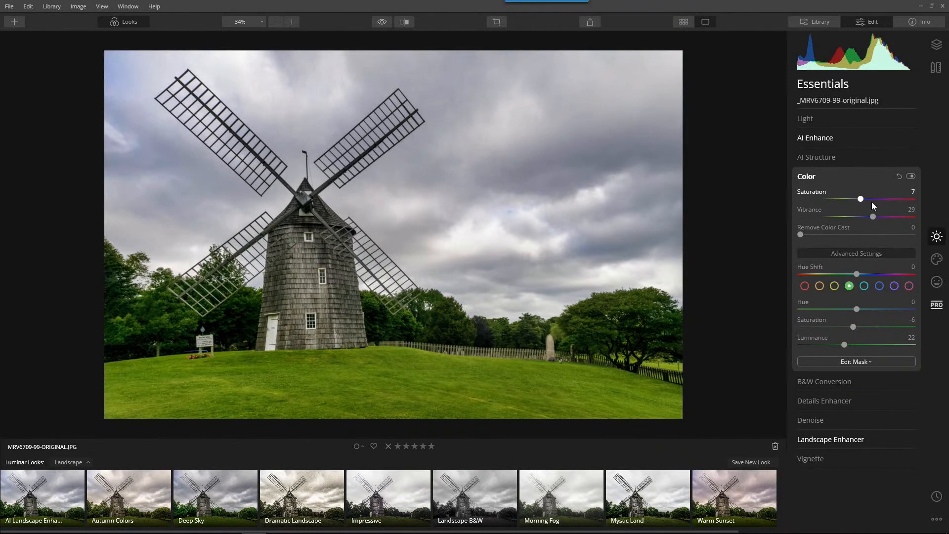
left_click(860, 198)
left_click_drag(375, 21, 374, 21)
left_click_drag(385, 22, 385, 22)
- Reduce the green saturation to -18 and set the Hue Shift to -6
left_click(851, 327)
left_click_drag(851, 327, 847, 327)
mouse_move(854, 275)
left_mouse_down()
mouse_move(898, 275)
mouse_move(806, 276)
mouse_move(859, 276)
mouse_move(843, 277)
mouse_move(851, 276)
left_mouse_up()
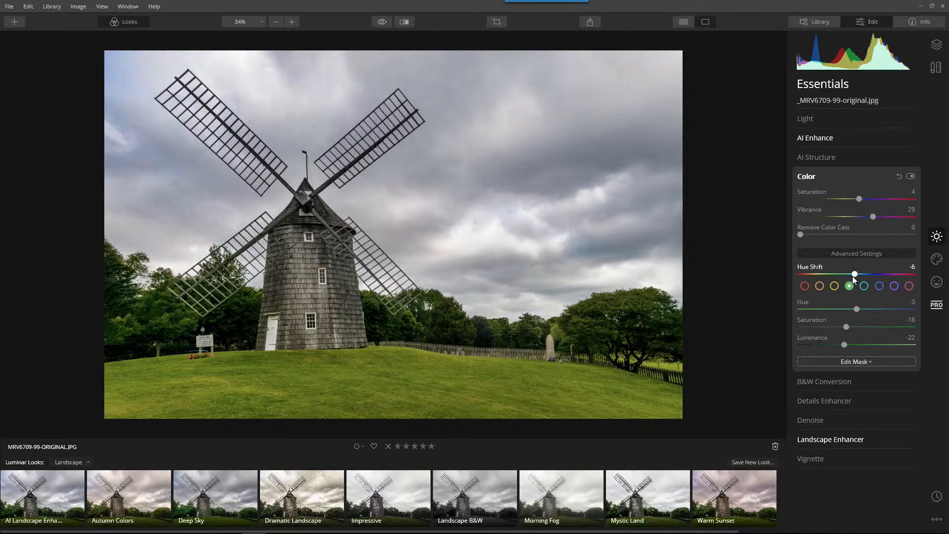
scroll(638, 49, "up", 1)
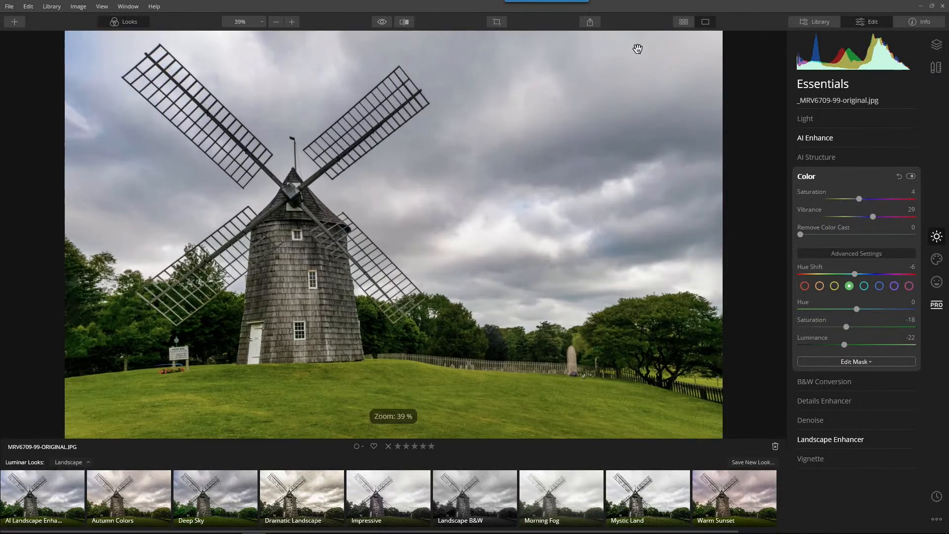
- Hide the Looks strip and raise AI Accent to 61 in AI Enhance
left_click(127, 22)
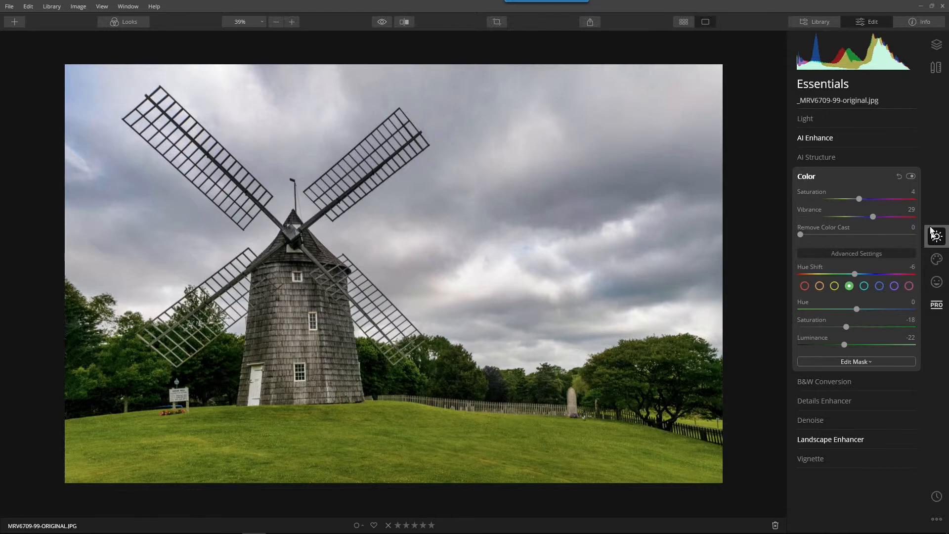
left_click(815, 181)
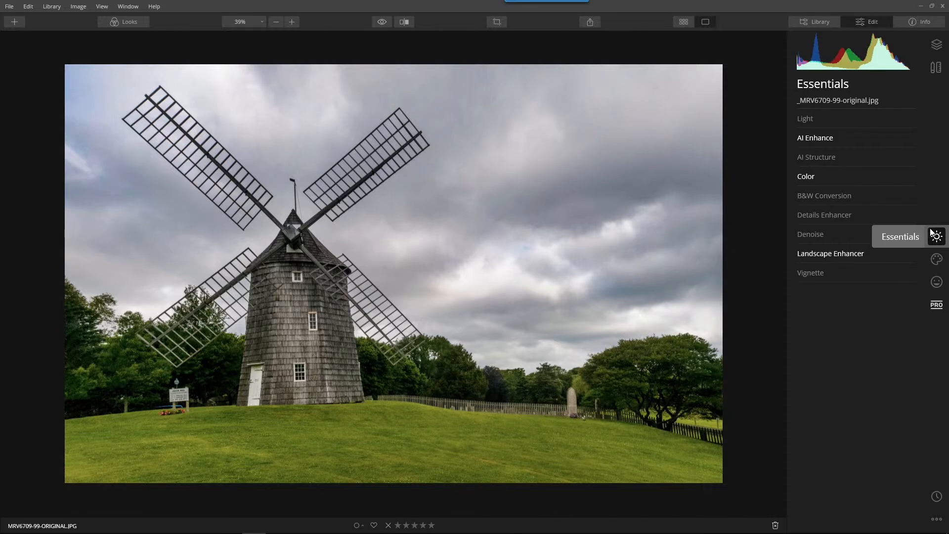
left_click(823, 142)
left_click_drag(857, 161, 870, 162)
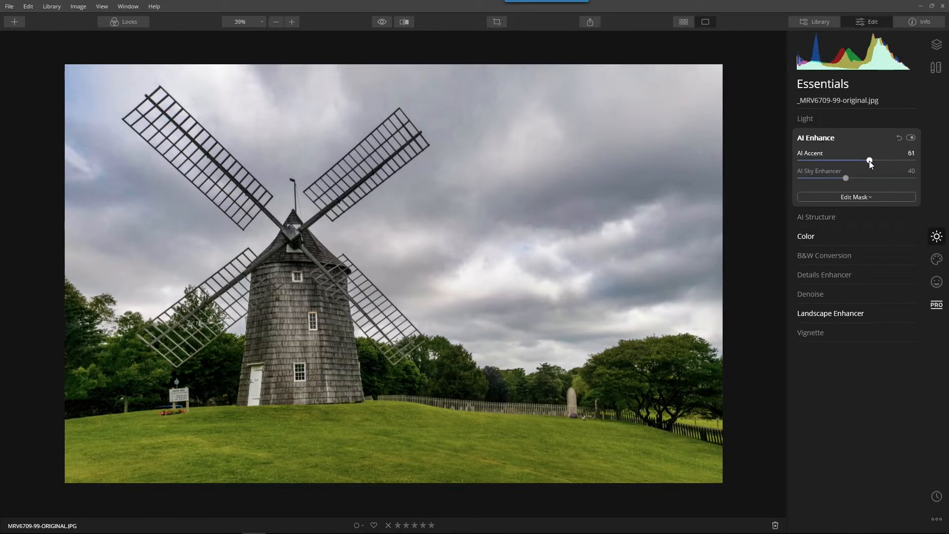
left_click(823, 139)
- Set Dehaze to 30 in the Landscape Enhancer
left_click(833, 250)
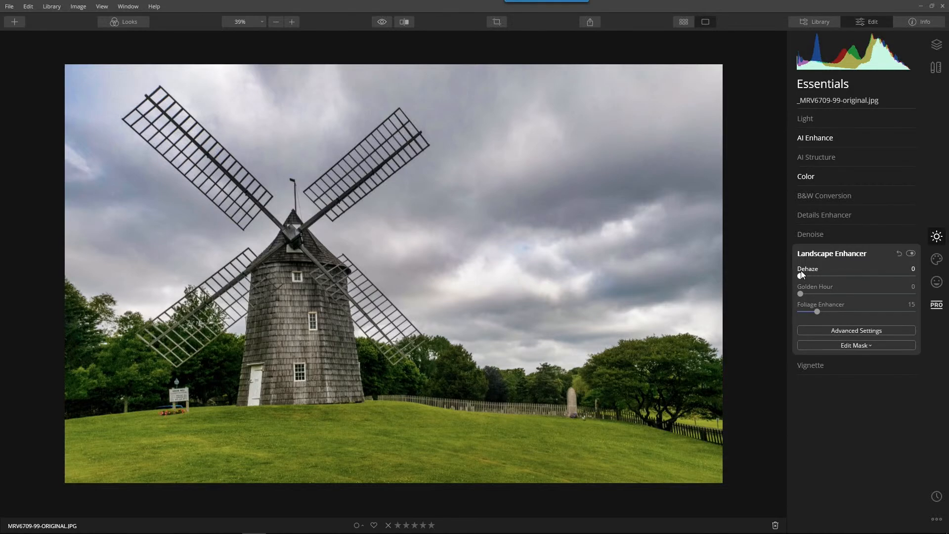
left_click_drag(801, 272, 835, 278)
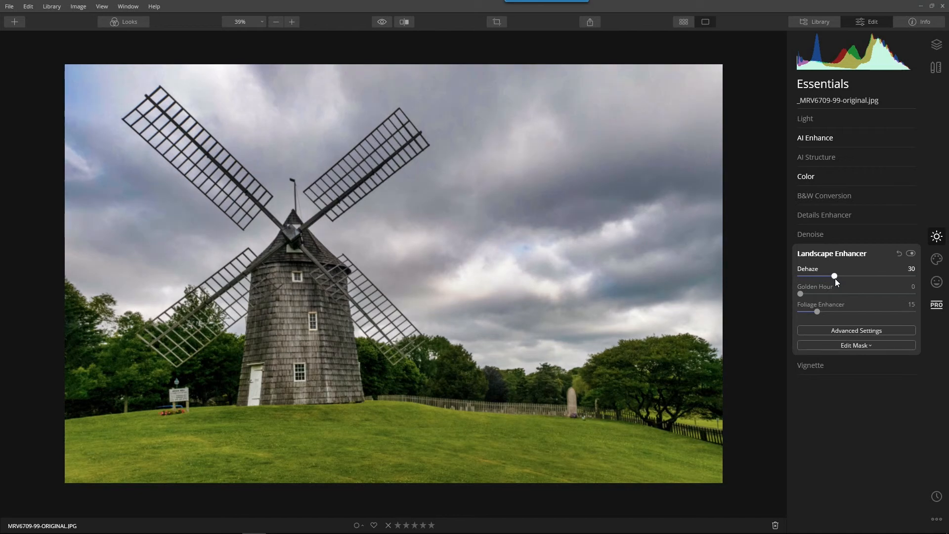
left_click(827, 254)
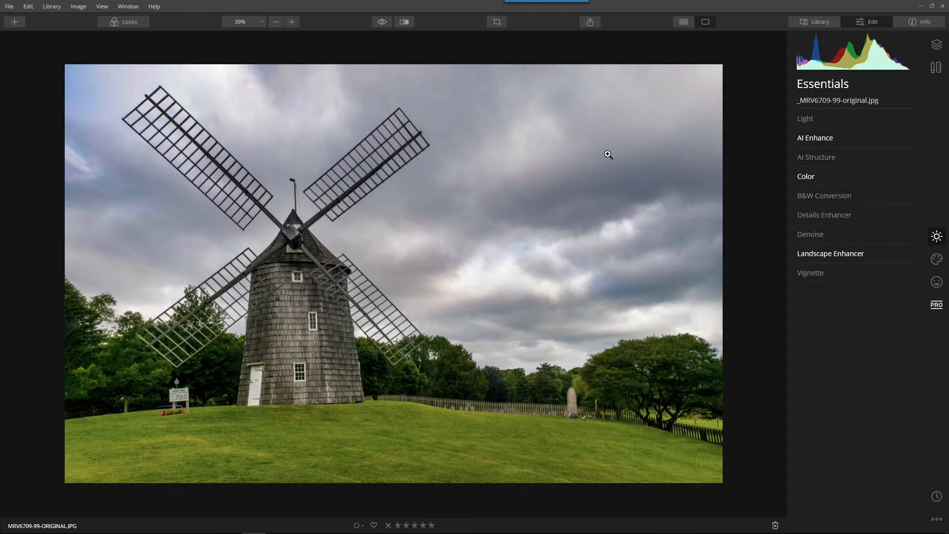
- Replace the cloudy sky with Blue Sky 6 using AI Sky Replacement
left_click(945, 260)
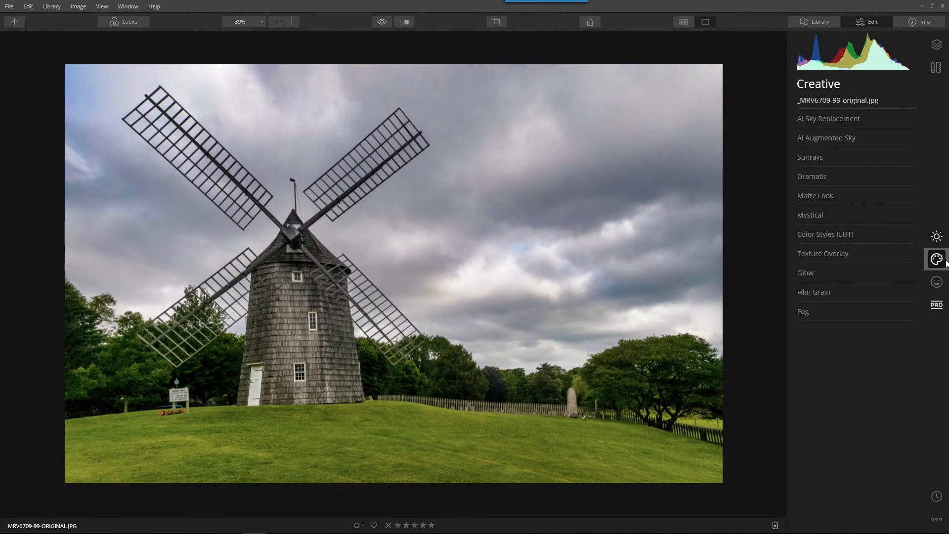
left_click(833, 118)
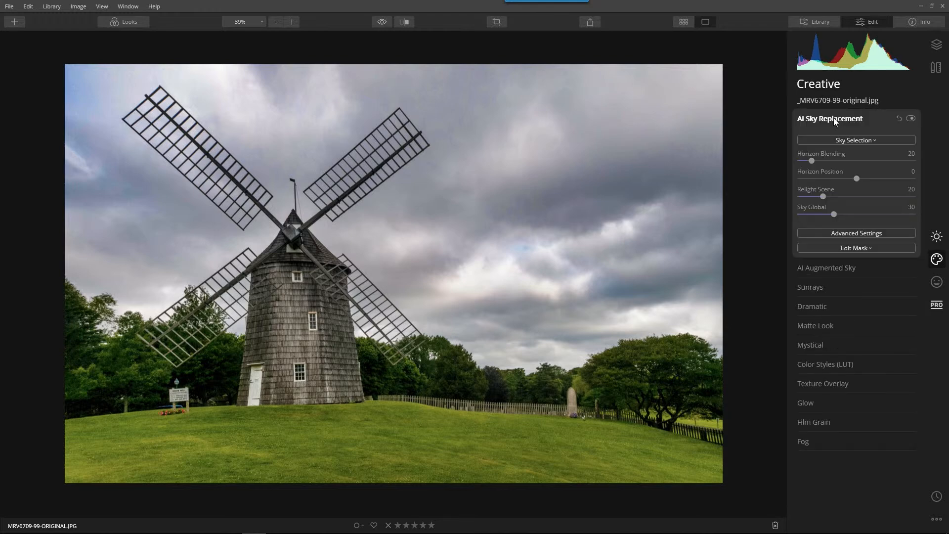
left_click(865, 141)
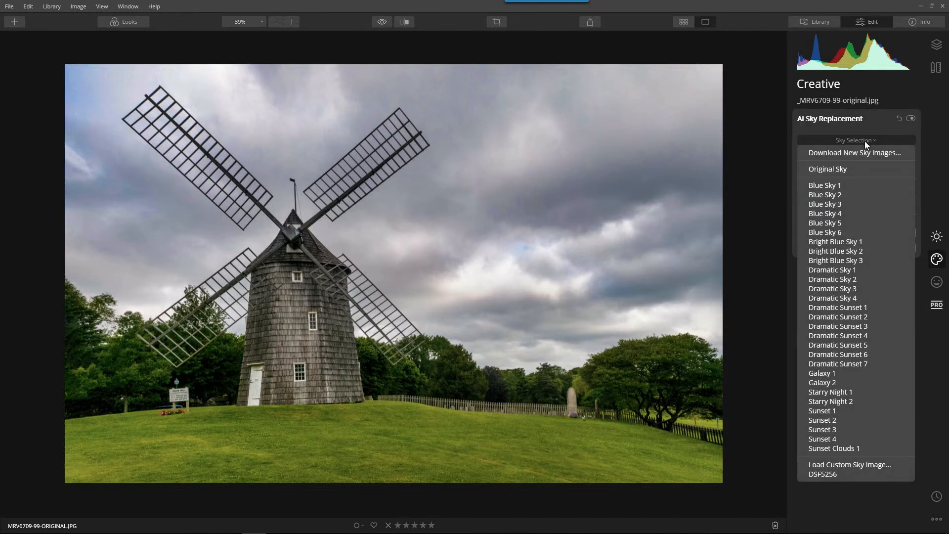
left_click(847, 232)
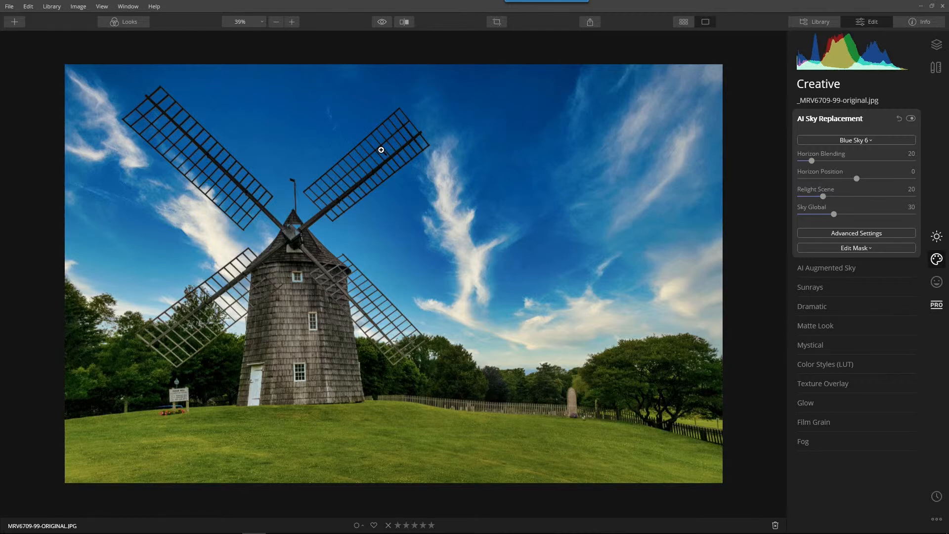
- Examine the treeline and windmill sails up close to check how the replaced sky blends at the edges
left_click(456, 343)
scroll(455, 344, "up", 10)
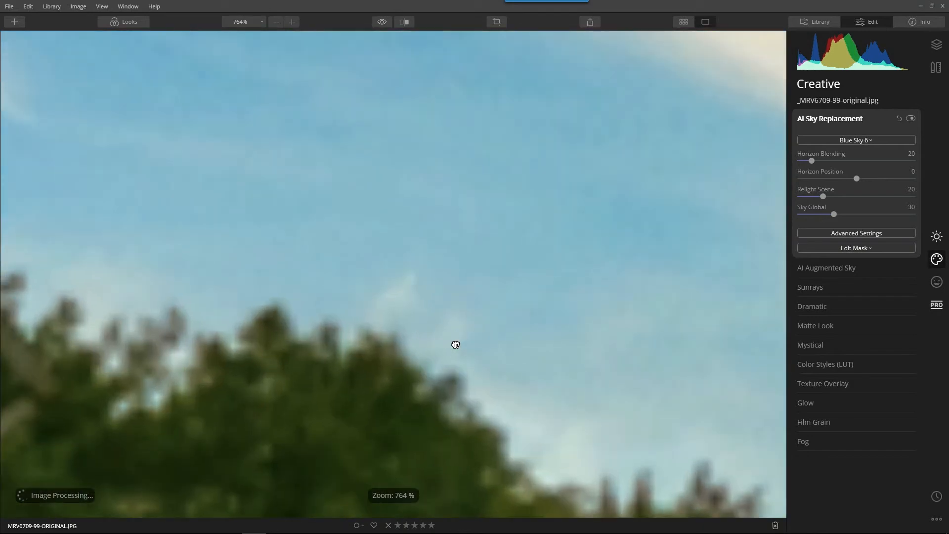
scroll(456, 343, "down", 12)
scroll(456, 344, "up", 1)
scroll(456, 344, "up", 8)
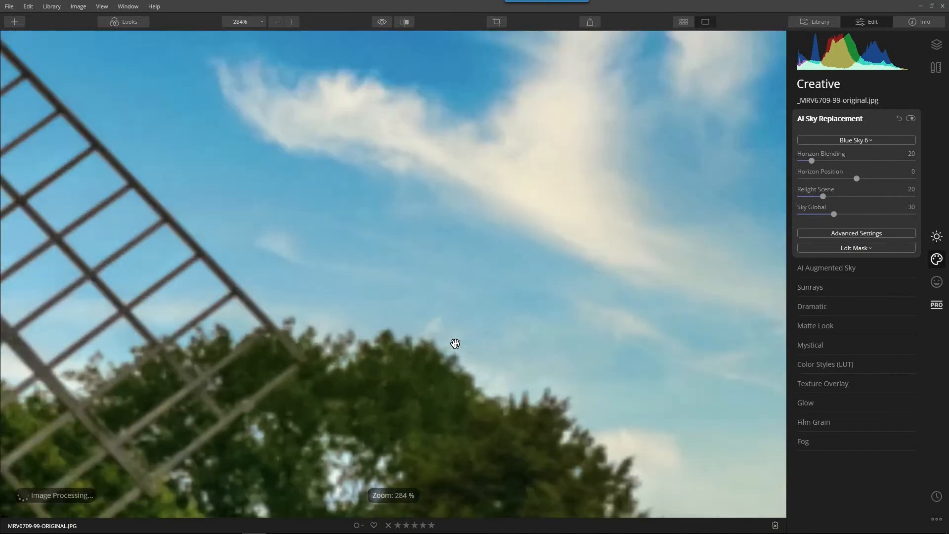
scroll(454, 343, "down", 10)
scroll(454, 343, "up", 10)
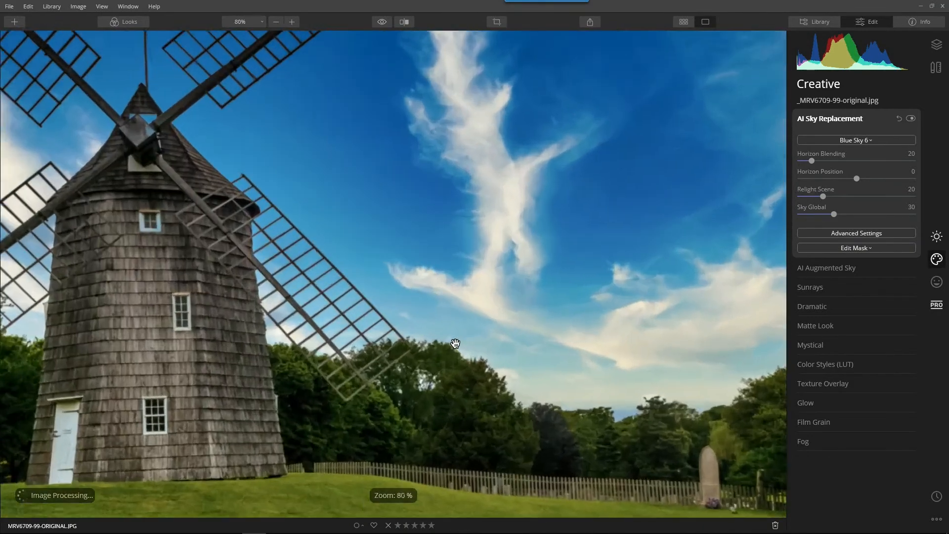
scroll(456, 343, "up", 1)
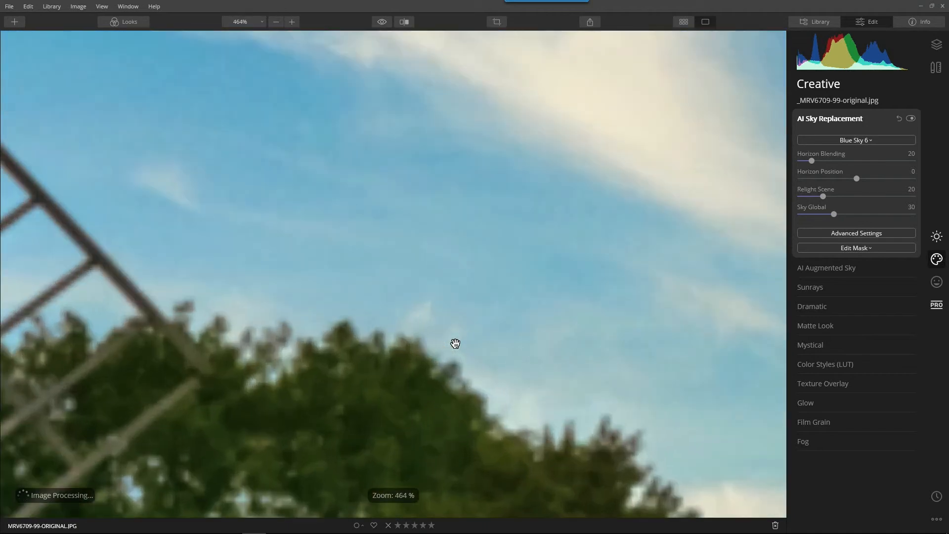
left_click(572, 362)
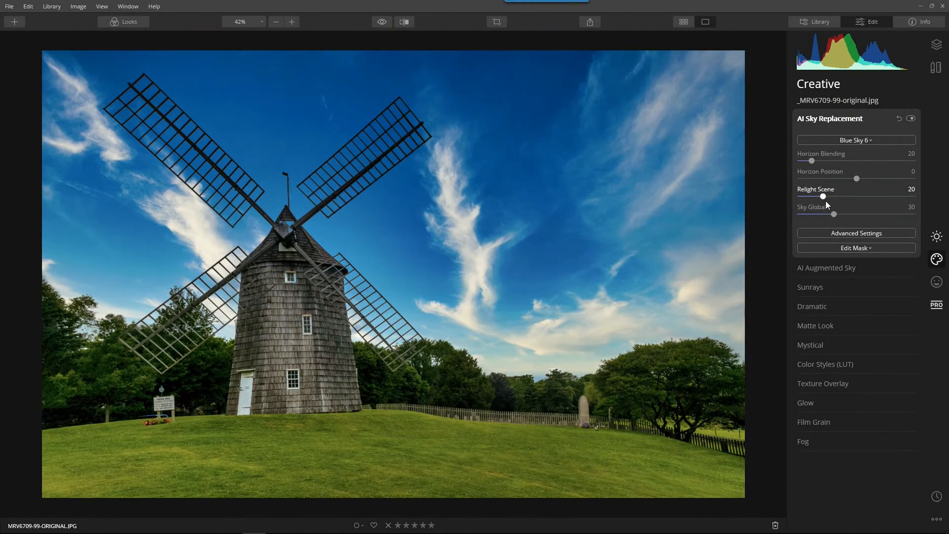
- Reduce Relight Scene to 3 and set Sky Exposure to 53 for the replaced sky
left_click_drag(820, 199, 811, 202)
left_click(852, 235)
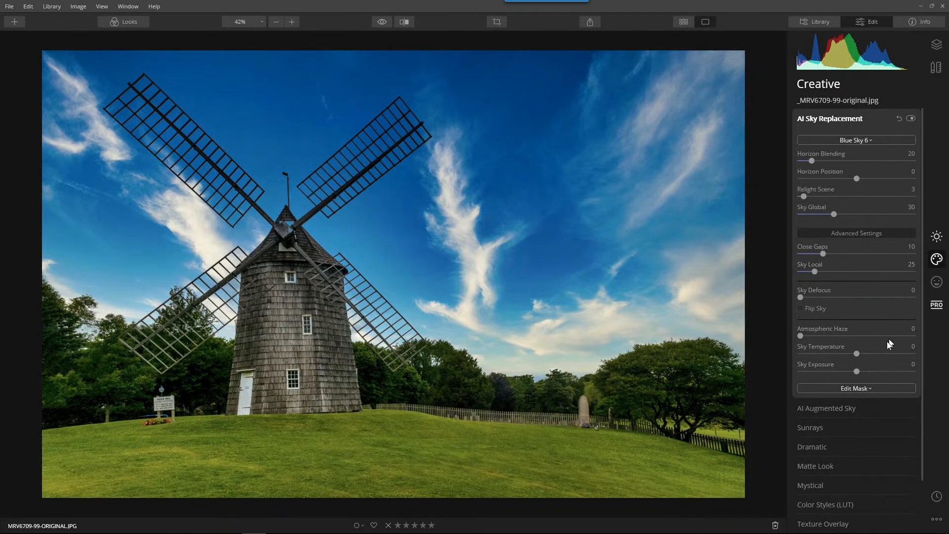
left_click_drag(857, 372, 892, 374)
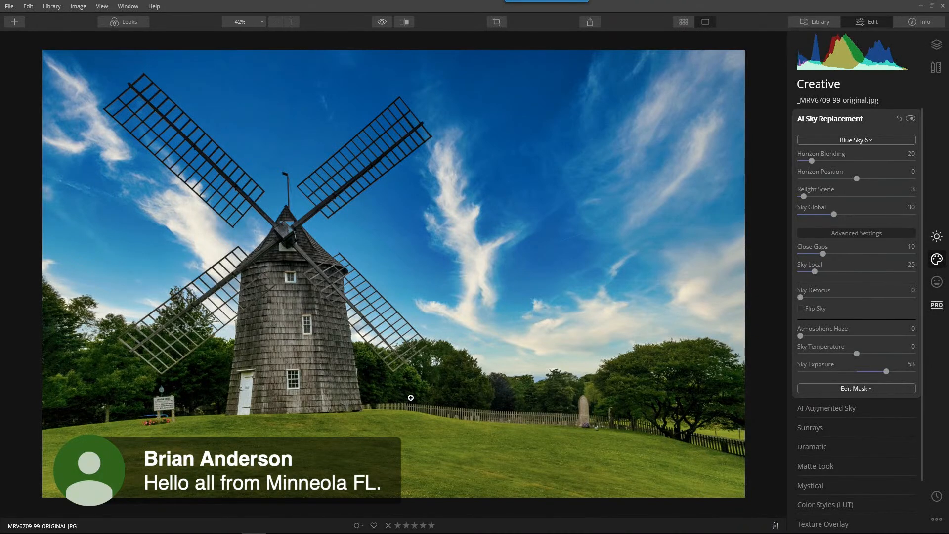
- Mask the sky replacement out of the windmill's two front windows with an erasing brush of size 40
scroll(250, 274, "up", 5)
scroll(266, 277, "up", 5)
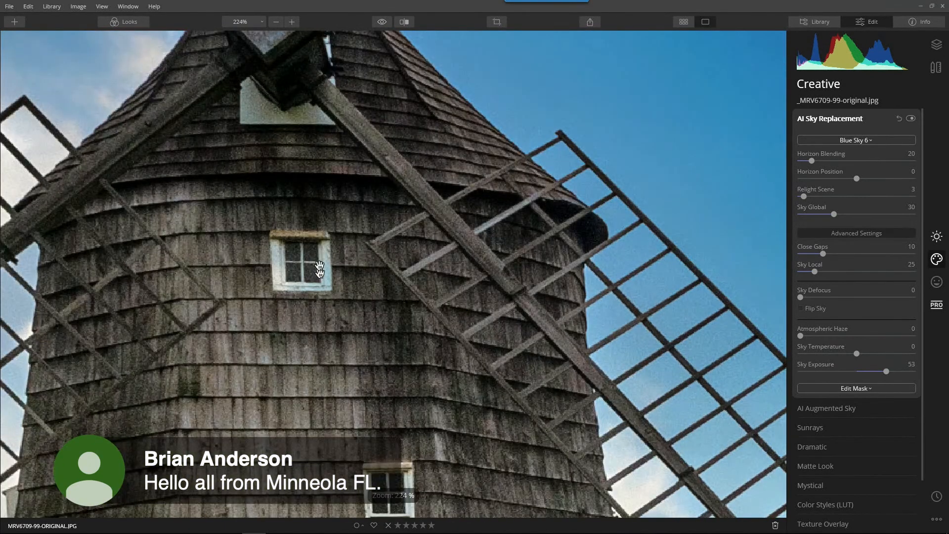
scroll(335, 321, "down", 2)
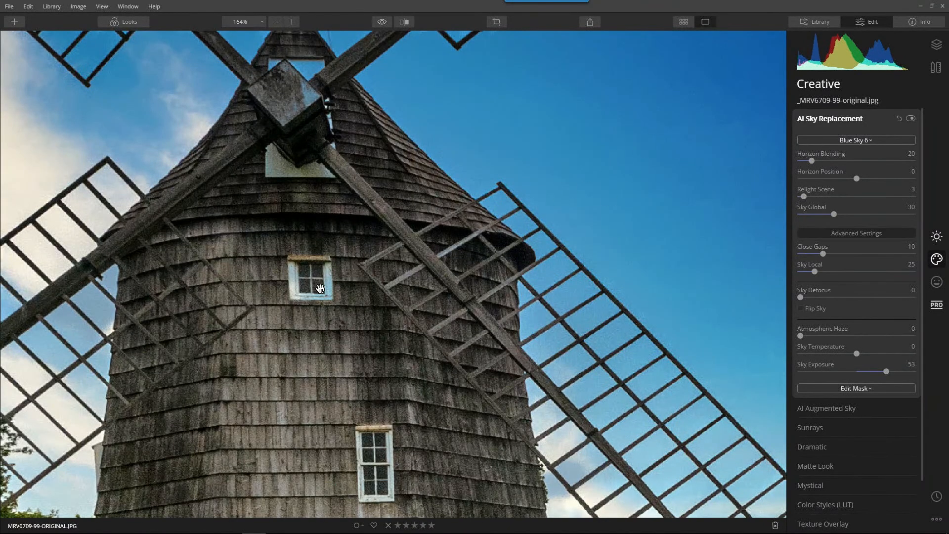
left_click(864, 391)
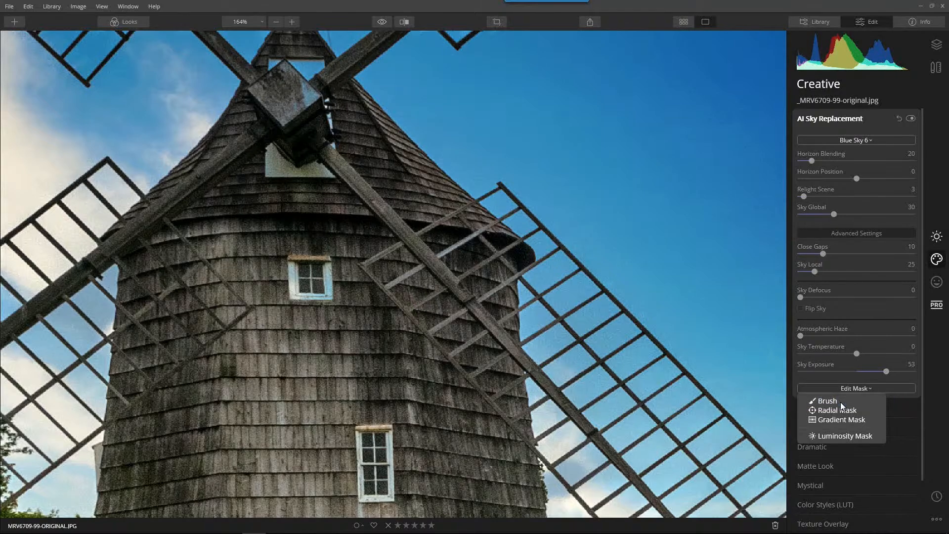
left_click(840, 402)
left_click(163, 38)
key("bracketleft")
key("bracketleft")
key("bracketleft")
key("bracketleft")
key("bracketleft")
key("bracketleft")
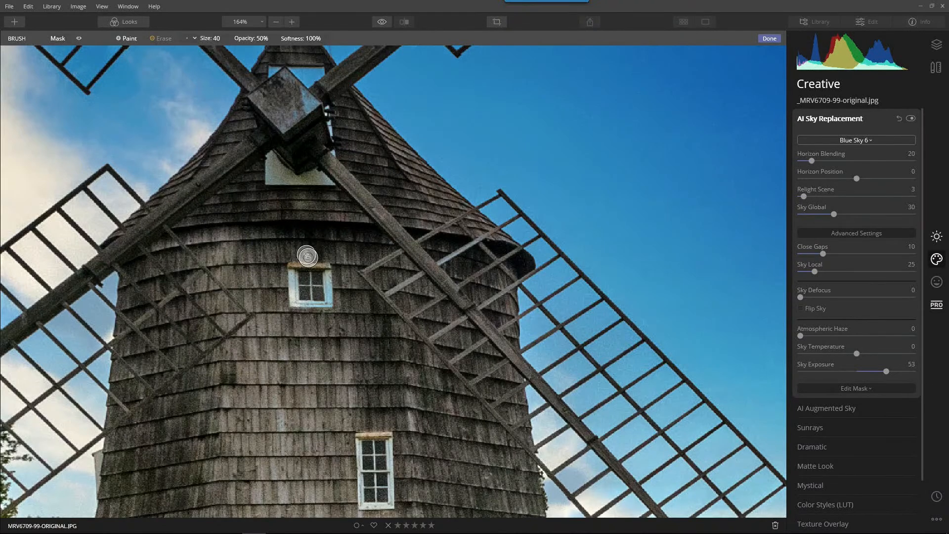
mouse_move(307, 257)
left_mouse_down()
mouse_move(296, 272)
mouse_move(329, 295)
mouse_move(294, 273)
mouse_move(327, 277)
mouse_move(312, 282)
left_mouse_up()
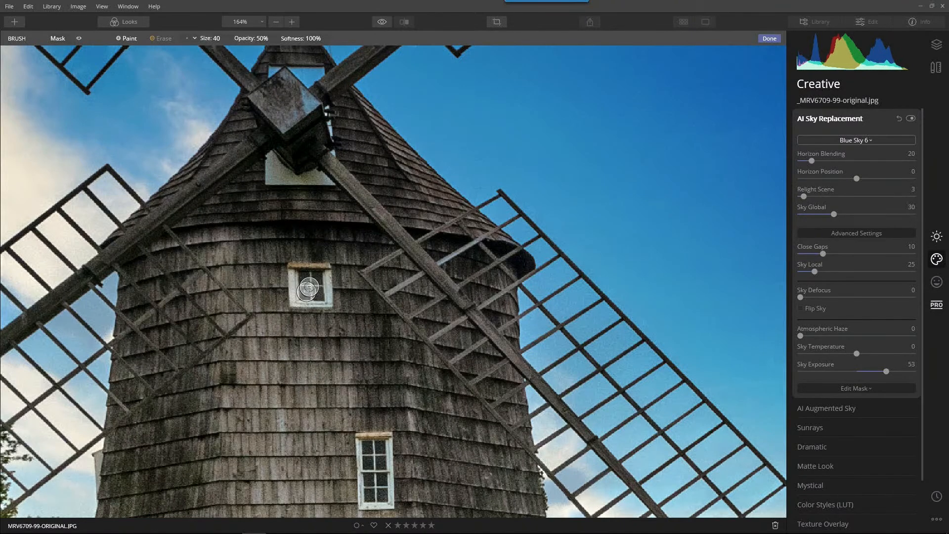
mouse_move(366, 471)
left_mouse_down()
mouse_move(381, 491)
mouse_move(384, 449)
mouse_move(366, 447)
mouse_move(385, 447)
mouse_move(379, 459)
mouse_move(368, 454)
left_mouse_up()
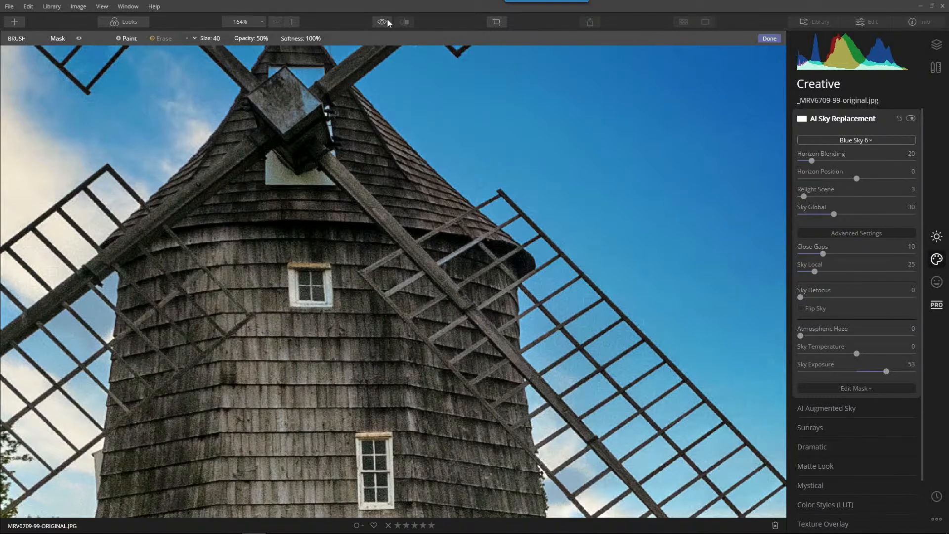
left_click(770, 38)
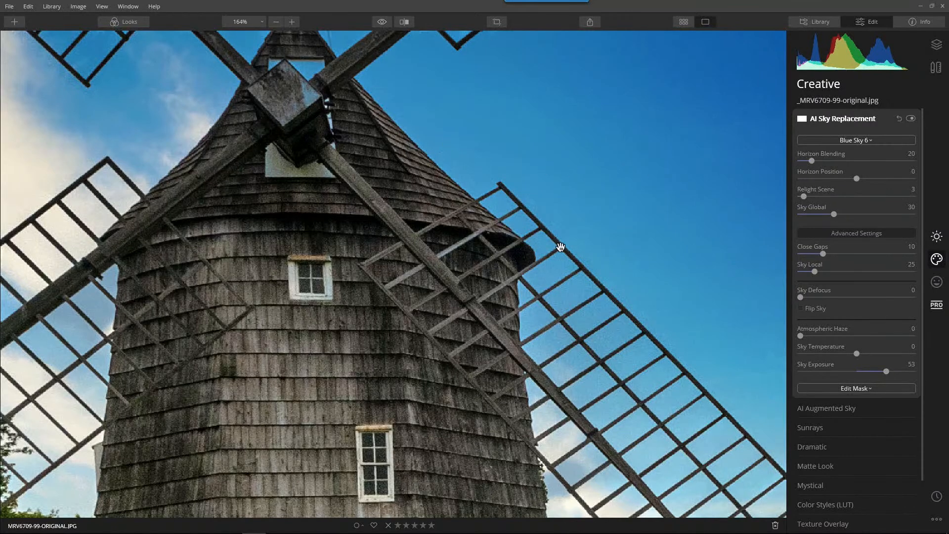
- Examine the blue sky and sail edges up close for noise, and check the photo's camera information
scroll(560, 246, "up", 5)
left_click_drag(561, 246, 441, 468)
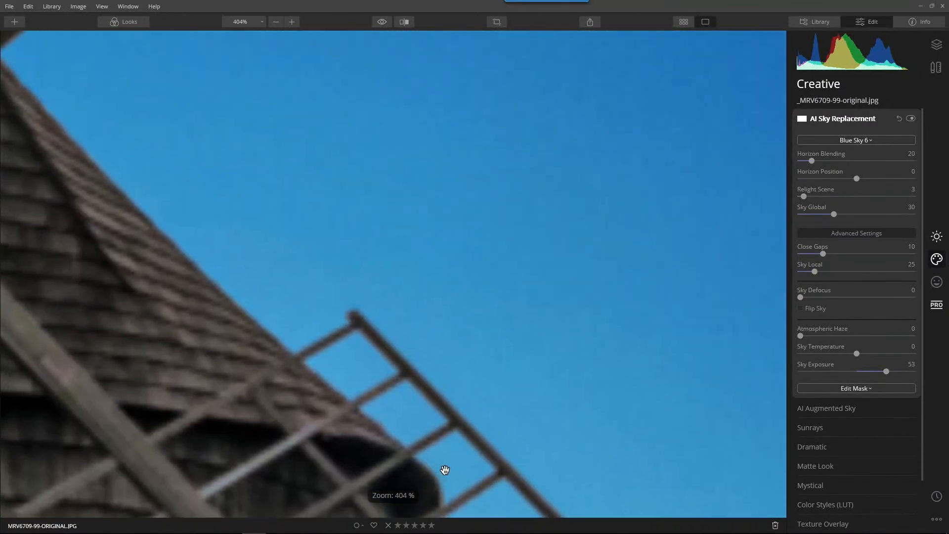
left_click_drag(301, 269, 136, 500)
scroll(345, 388, "down", 1)
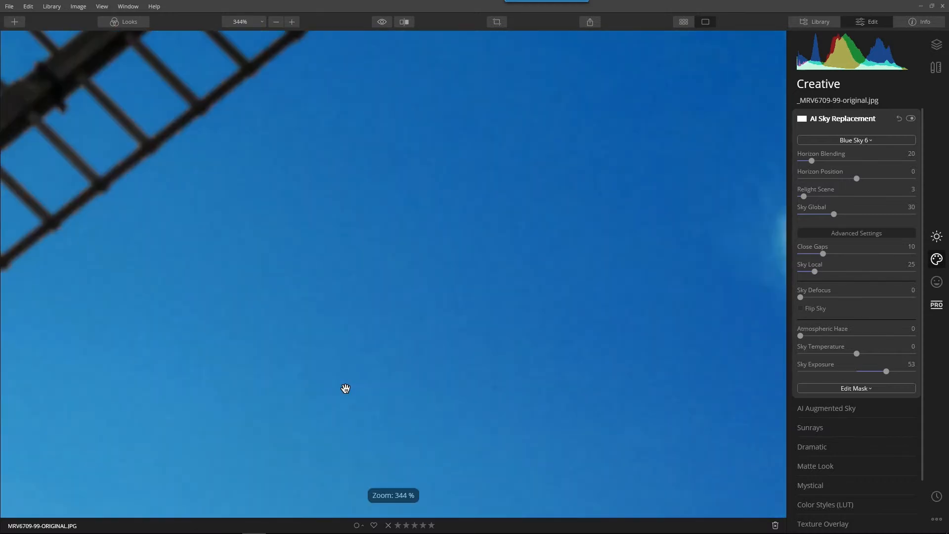
left_click(915, 23)
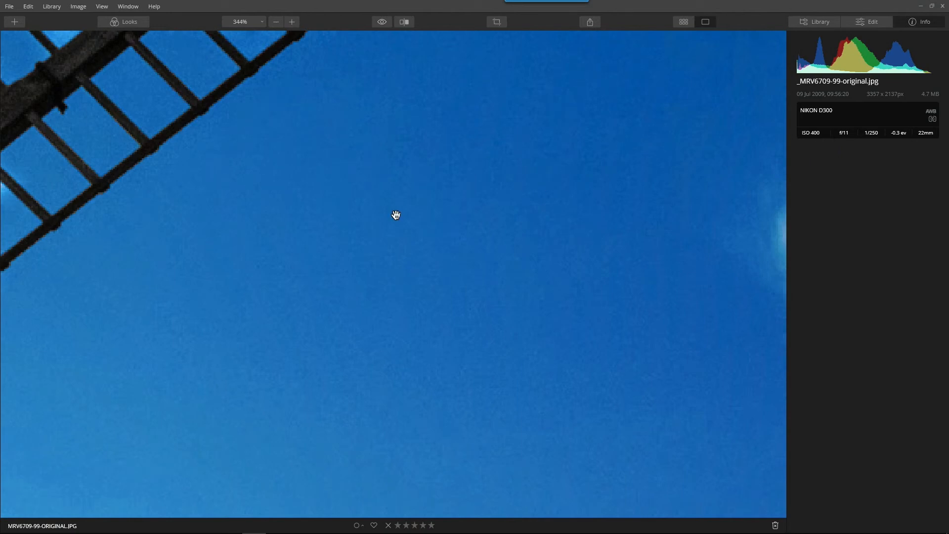
left_click(395, 214)
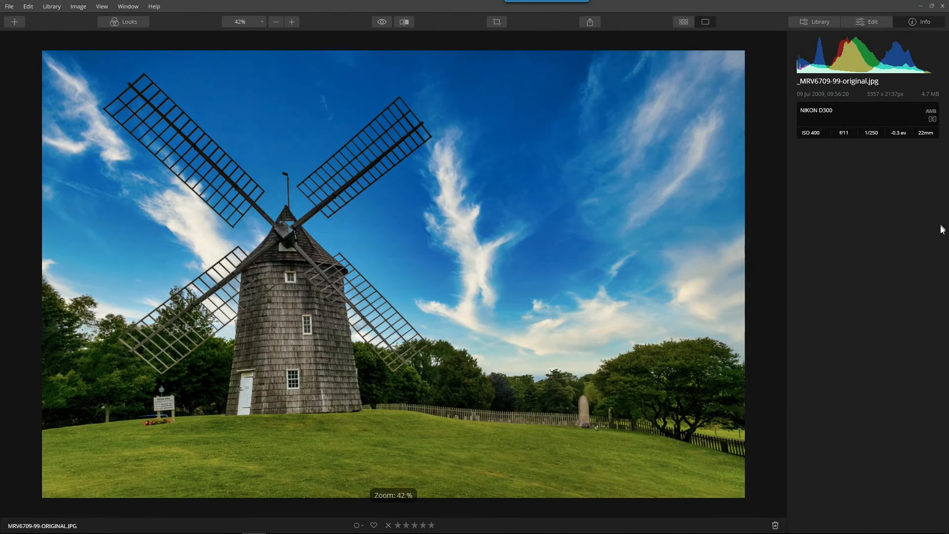
- Apply Denoise to the photo with Luminosity Denoise at 61
left_click(866, 16)
left_click(853, 127)
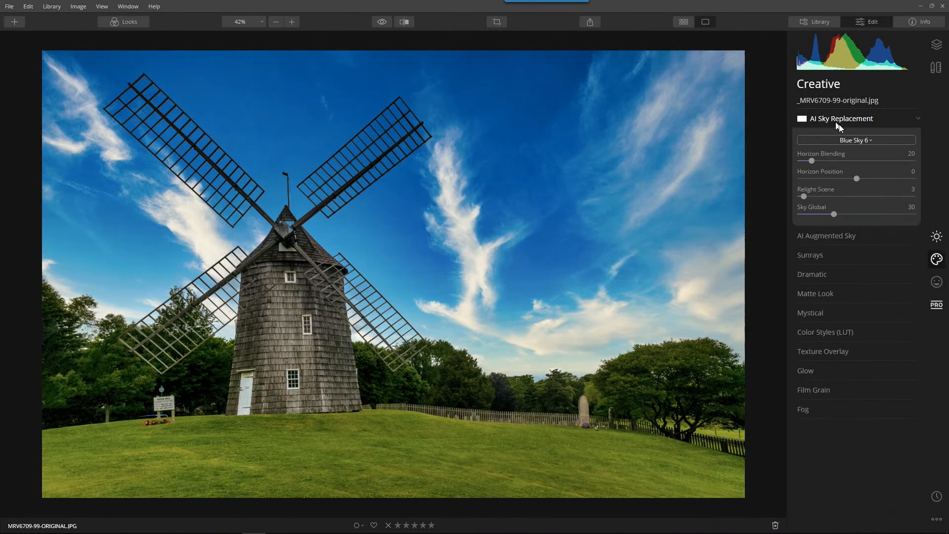
left_click(937, 236)
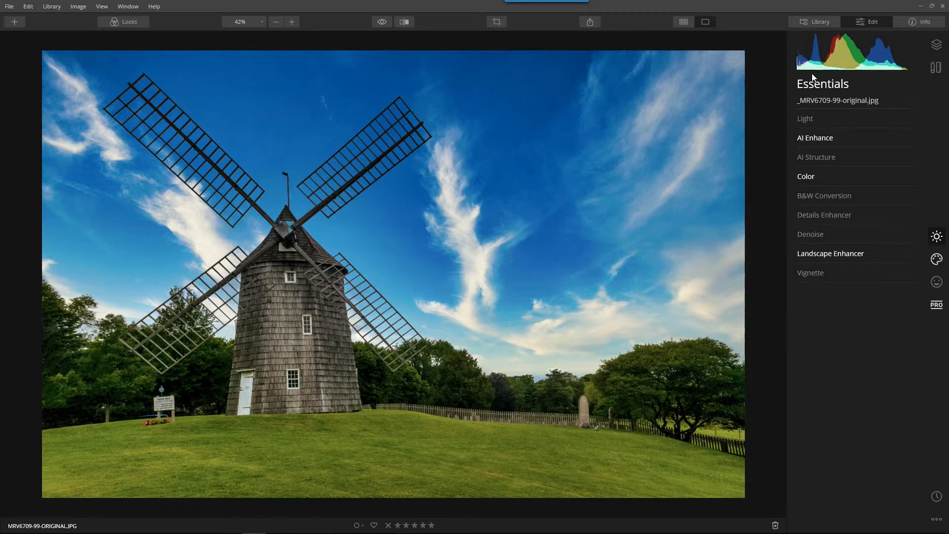
left_click(820, 234)
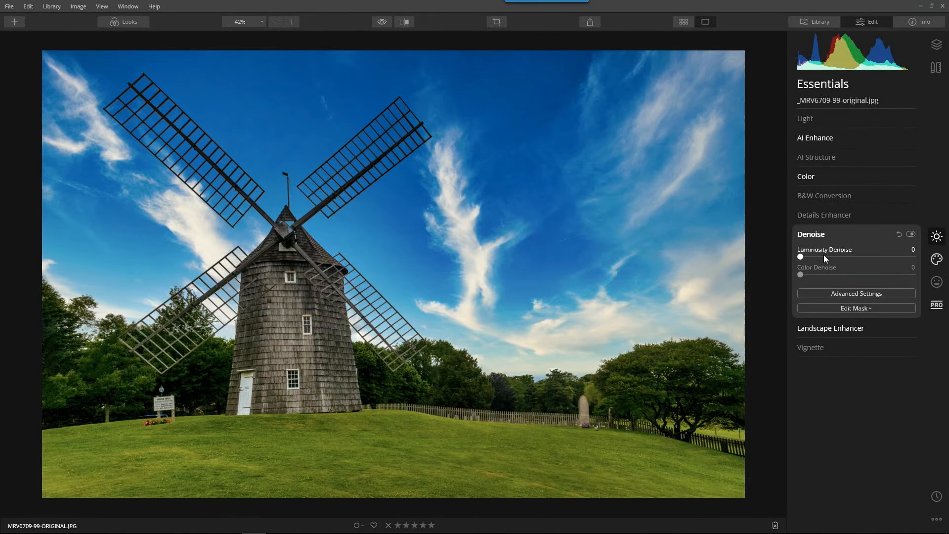
left_click_drag(798, 256, 870, 257)
- Set Color Denoise to 44 while viewing the sky at 200%, and compare the sky with Denoise off and on
scroll(374, 192, "up", 1)
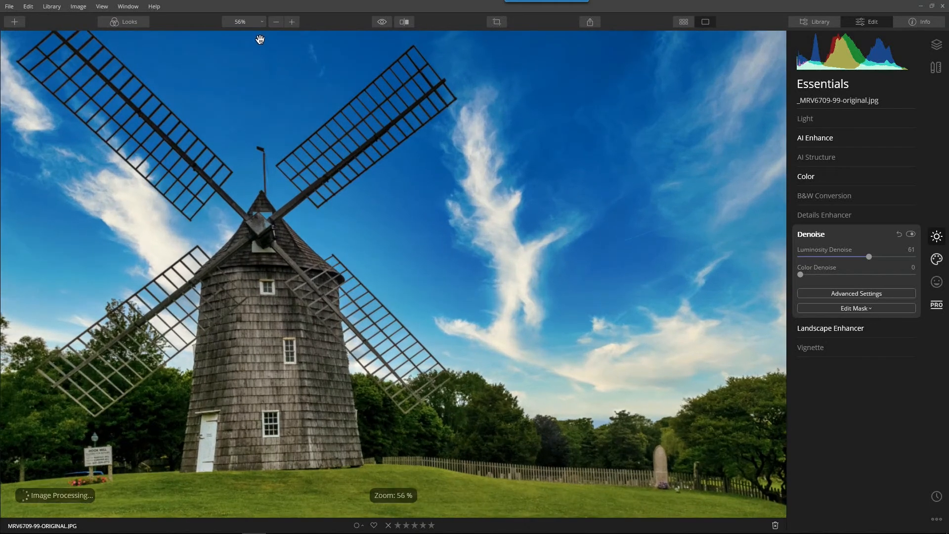
left_click(245, 24)
left_click(246, 66)
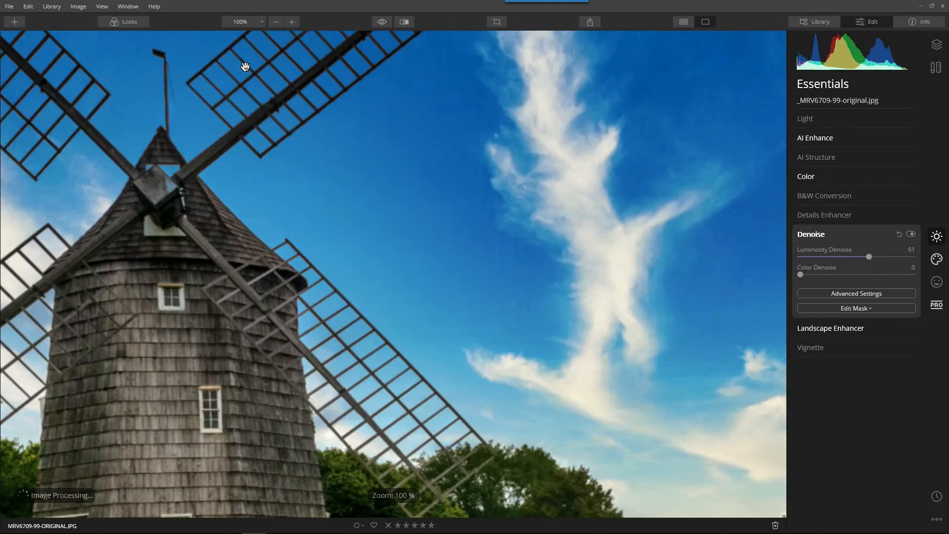
left_click_drag(318, 185, 322, 292)
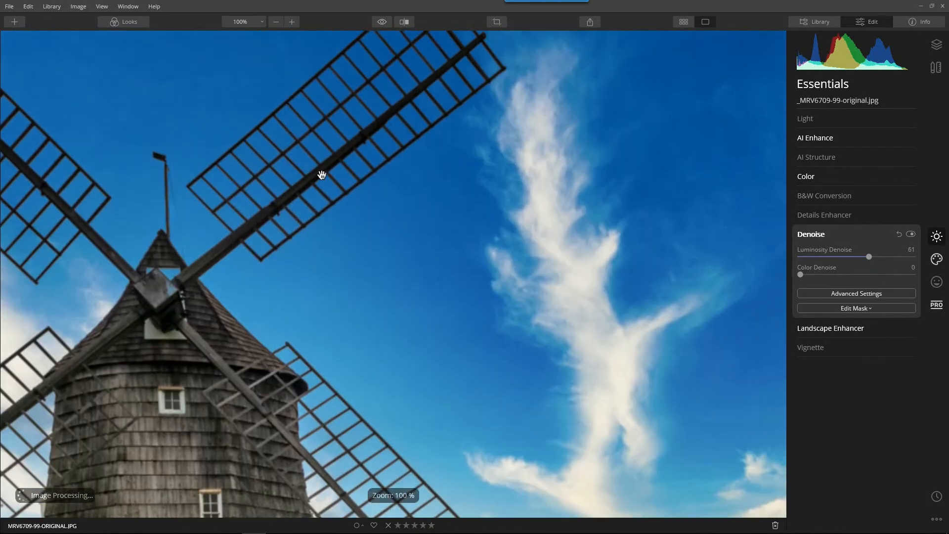
left_click(253, 28)
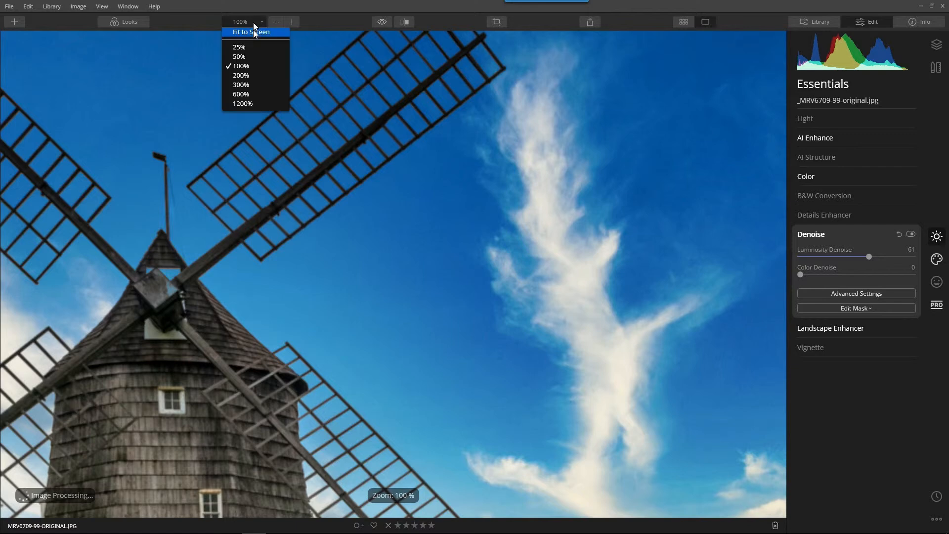
left_click(257, 75)
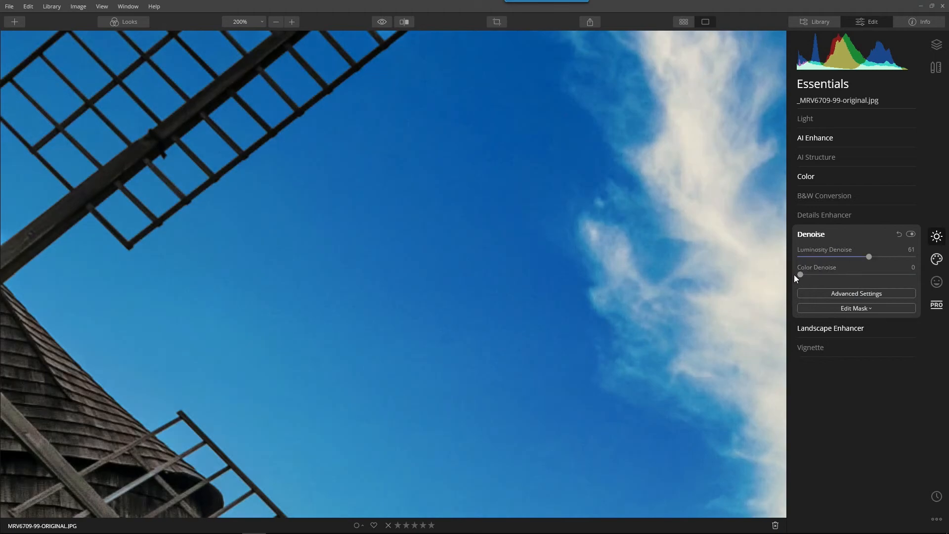
left_click_drag(801, 277, 850, 277)
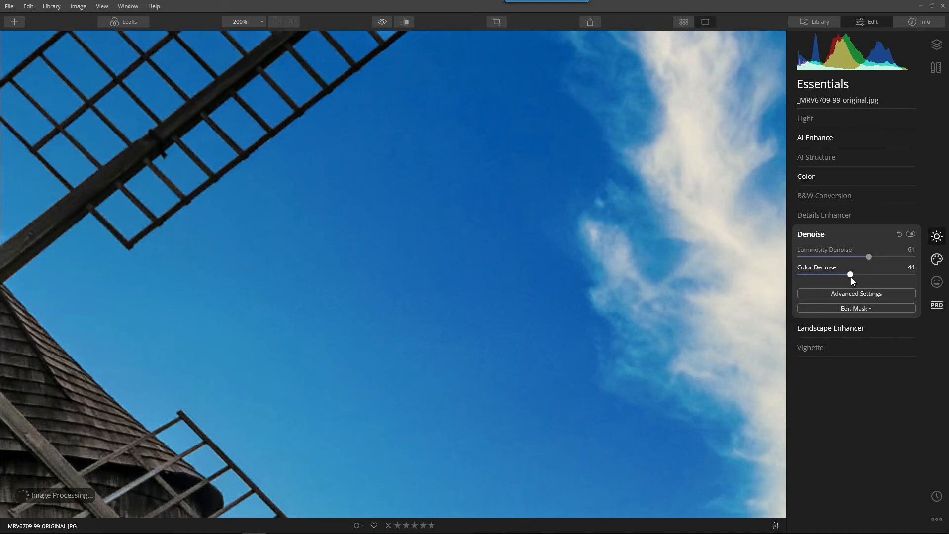
left_click(912, 234)
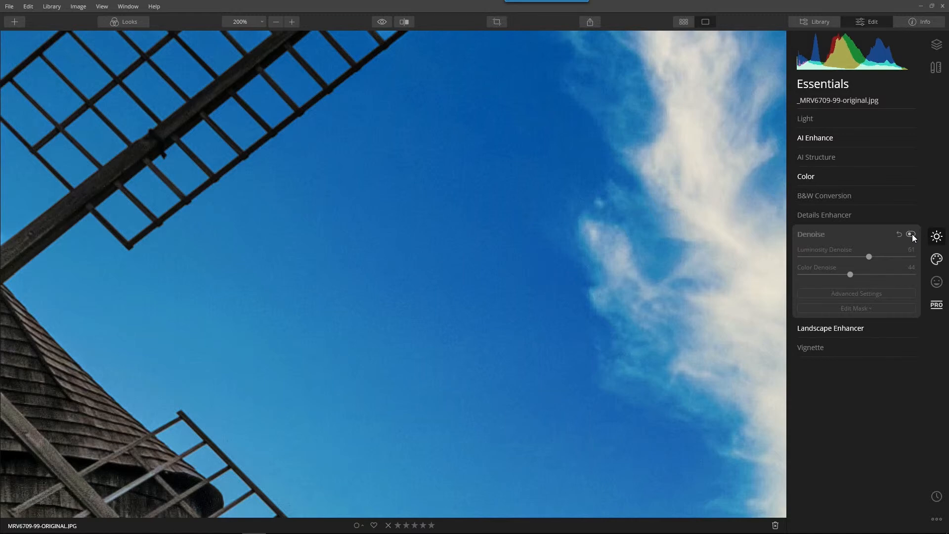
left_click(912, 235)
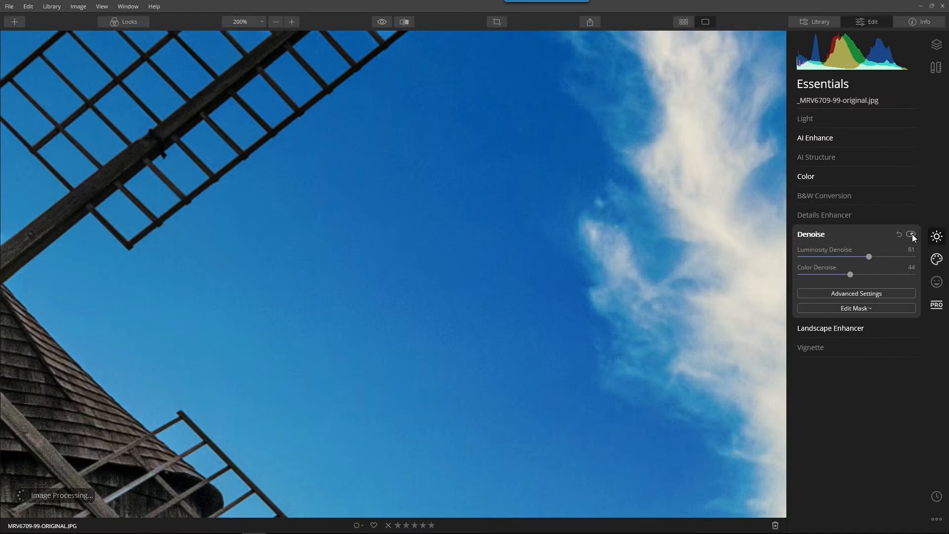
- Raise Luminosity Denoise to 81 and compare the sky around the windmill's sails with Denoise off and on
left_click_drag(231, 252, 384, 356)
left_click_drag(869, 257, 891, 256)
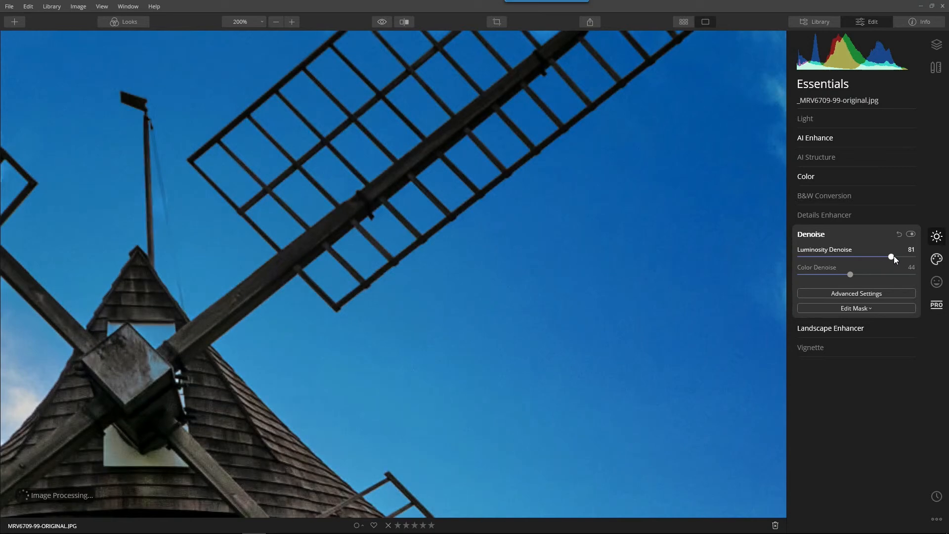
left_click(912, 236)
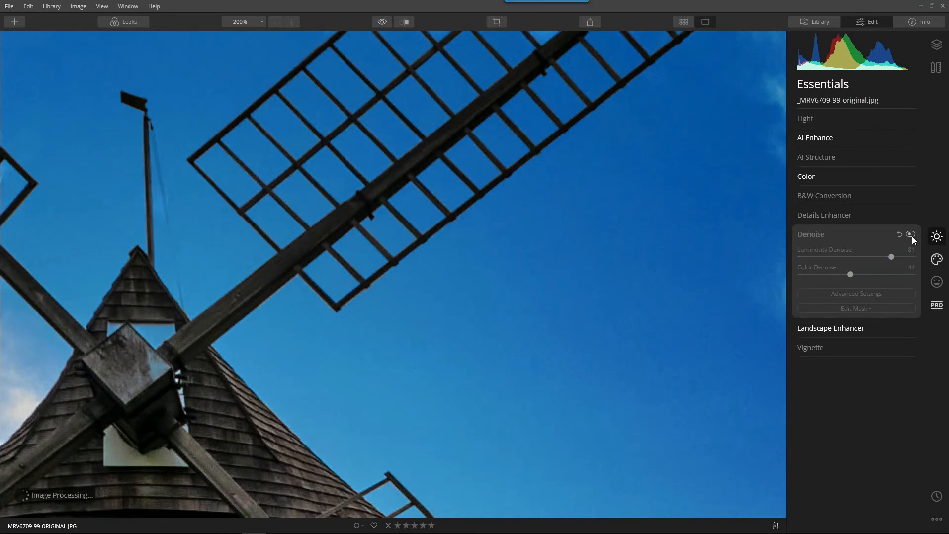
left_click(912, 236)
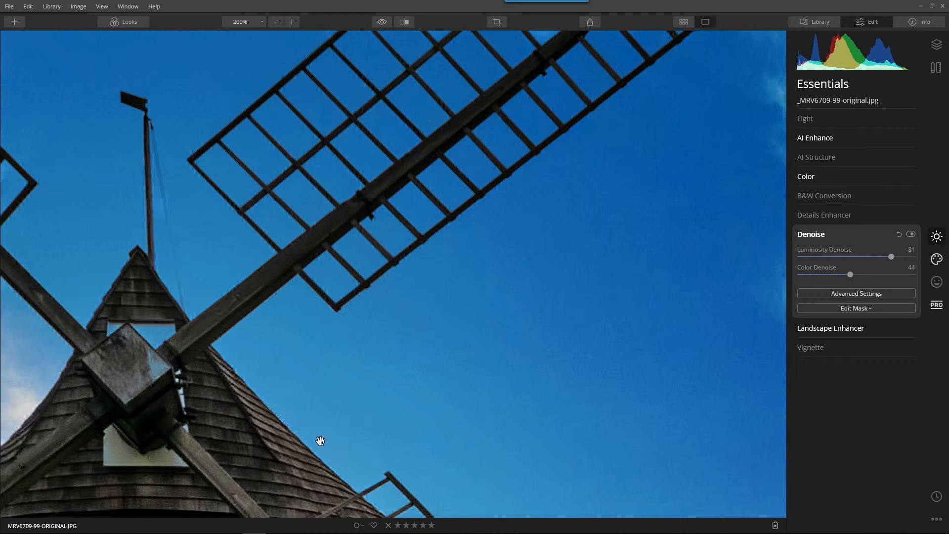
left_click(590, 253)
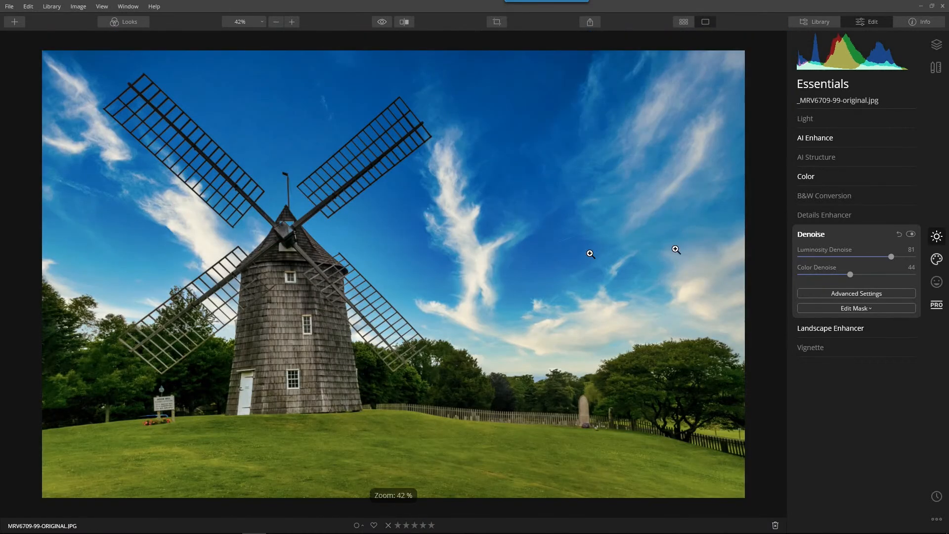
- Set Details Enhancer to Medium Details 47, Small Details 22 and Large Details 18, and compare the photo with and without it
left_click(811, 235)
left_click(815, 214)
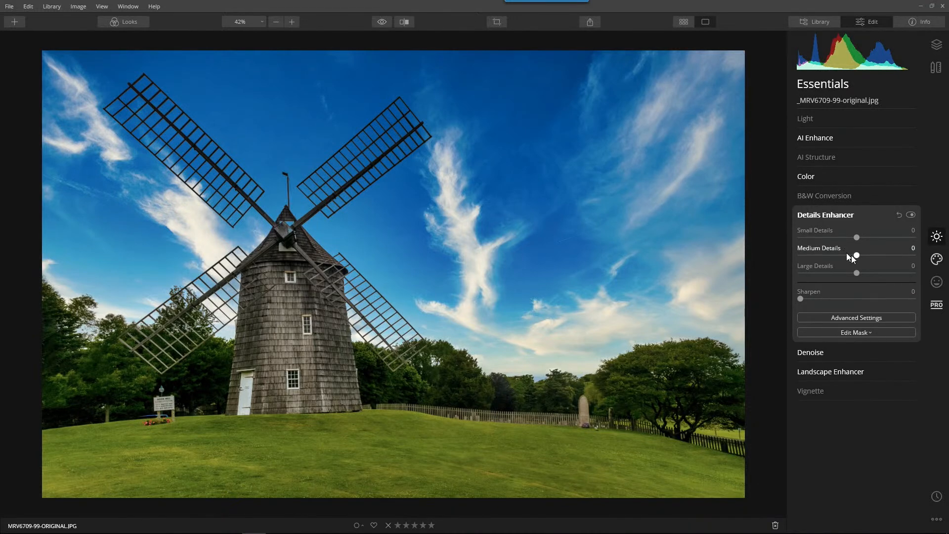
left_click_drag(865, 257, 896, 261)
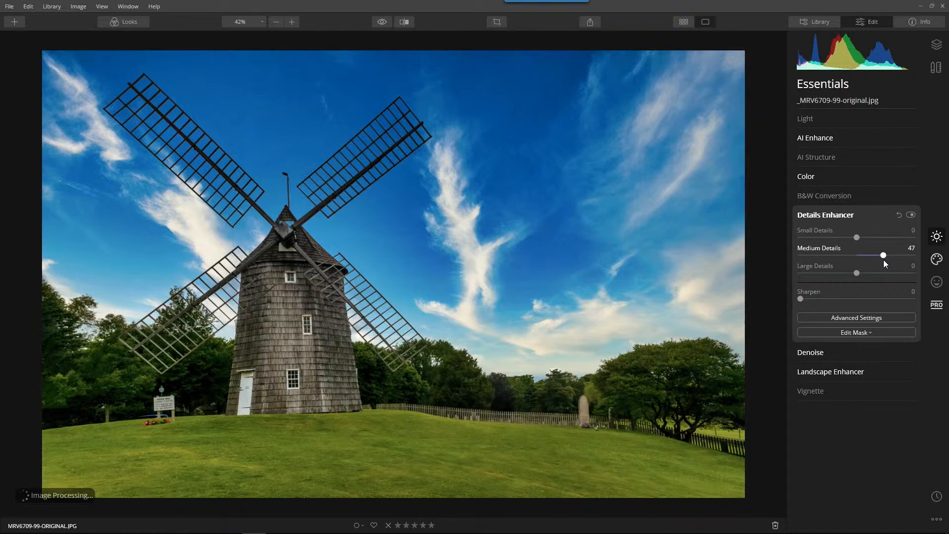
left_click_drag(858, 238, 870, 237)
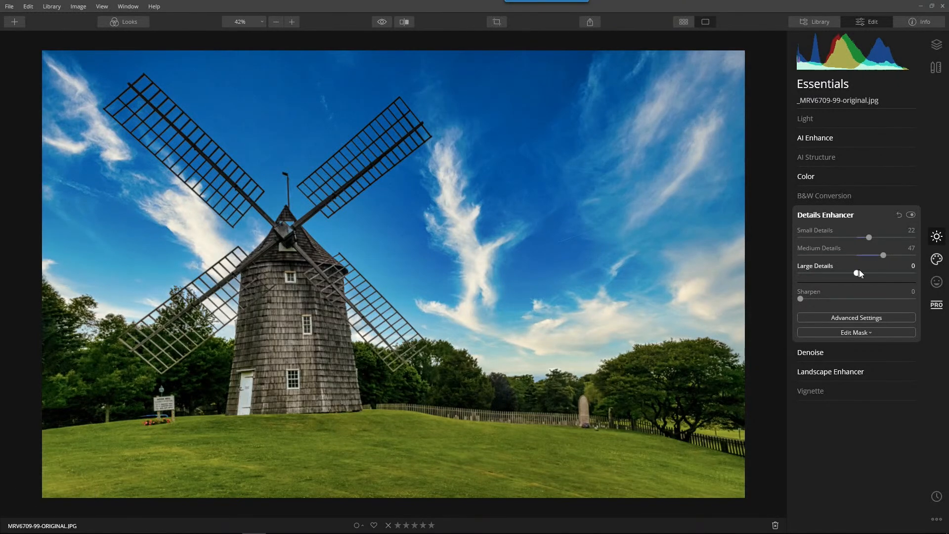
left_click_drag(860, 271, 869, 276)
left_click(911, 215)
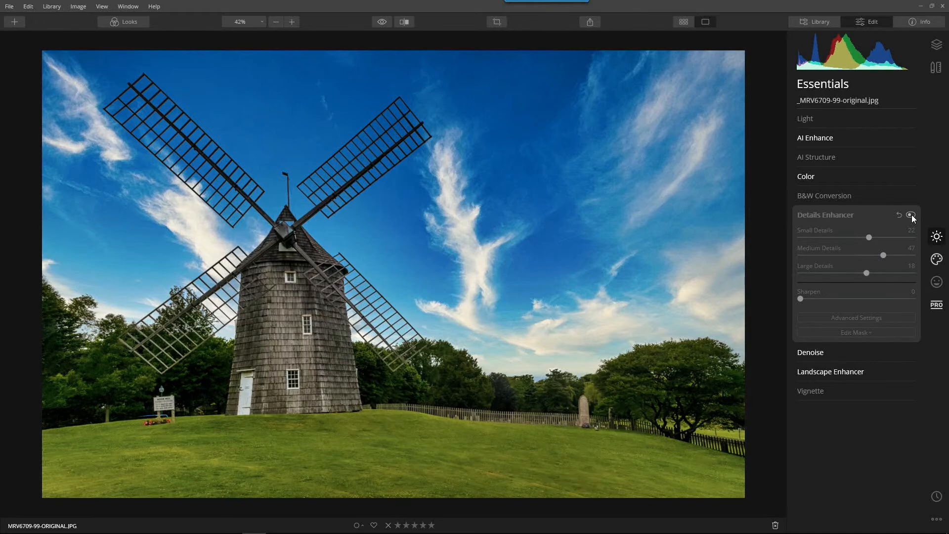
left_click(911, 215)
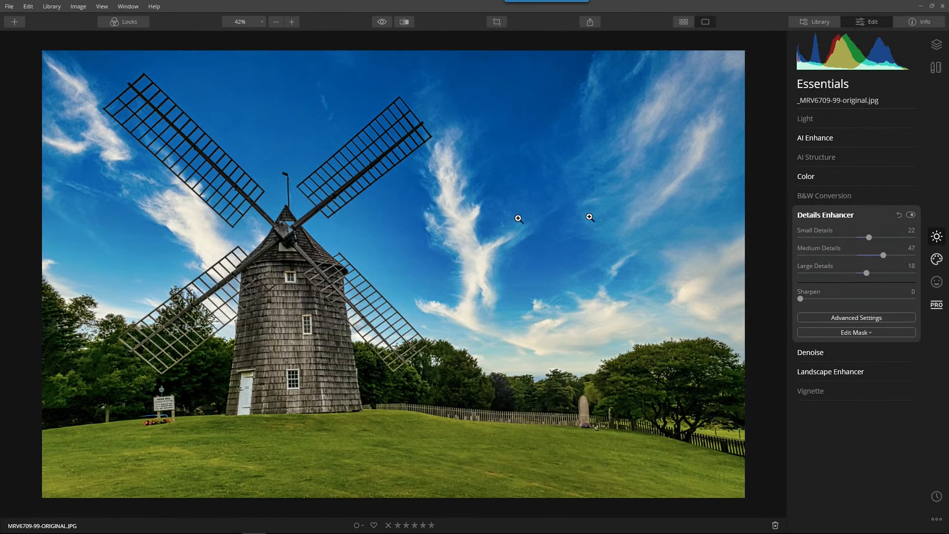
- Examine the windmill's shingles up close with Details Enhancer off and on
scroll(277, 241, "up", 4)
left_click_drag(277, 241, 330, 117)
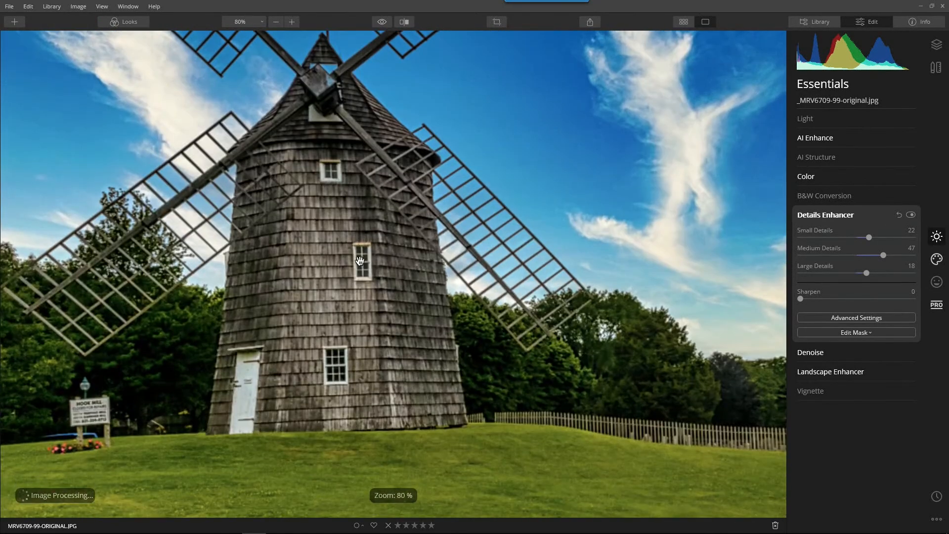
left_click(913, 217)
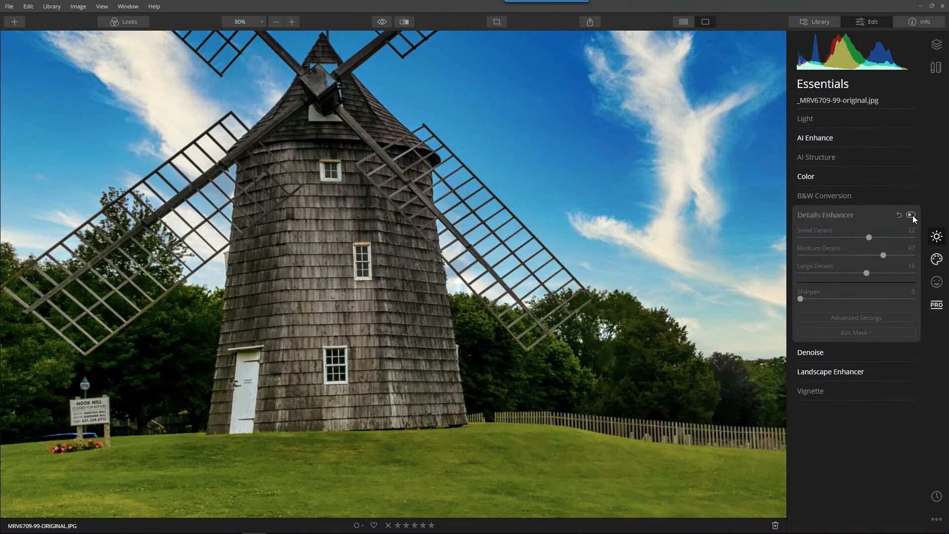
left_click(913, 216)
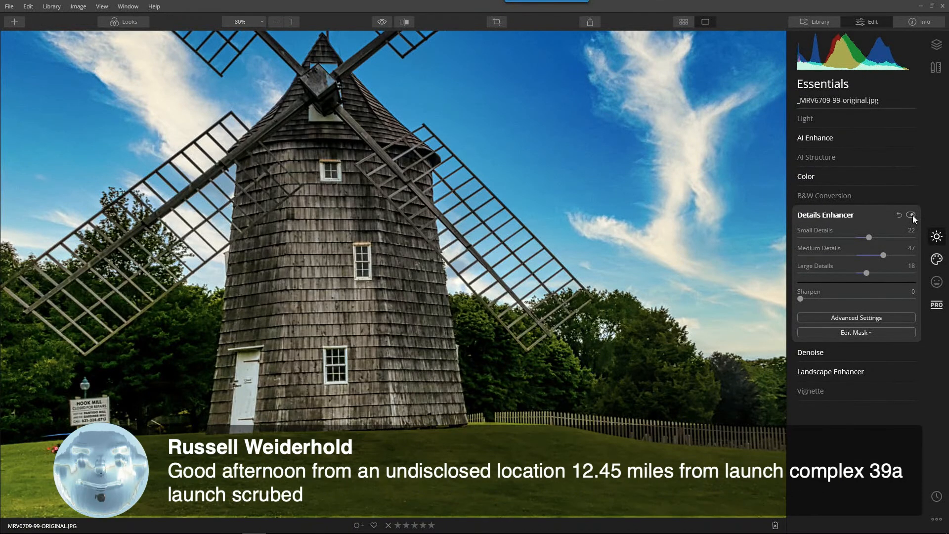
left_click(510, 167)
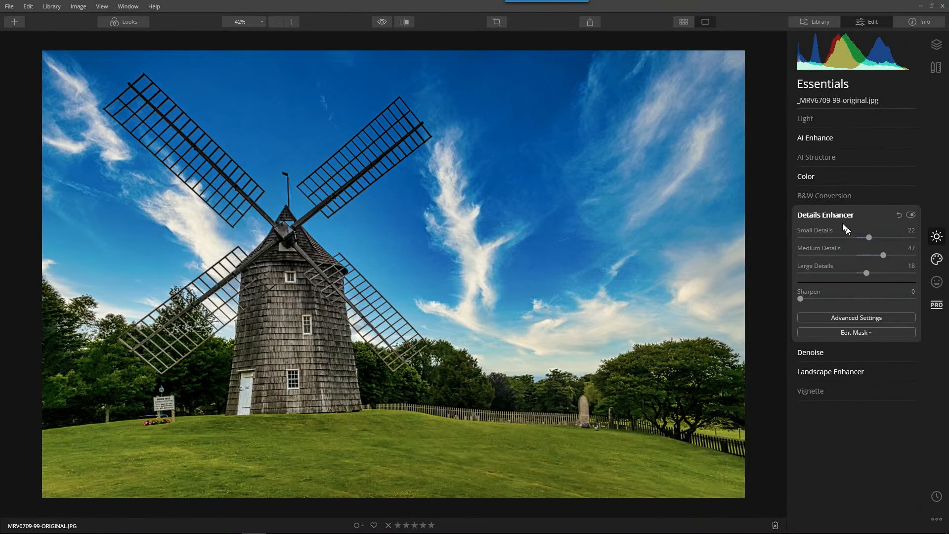
left_click(829, 218)
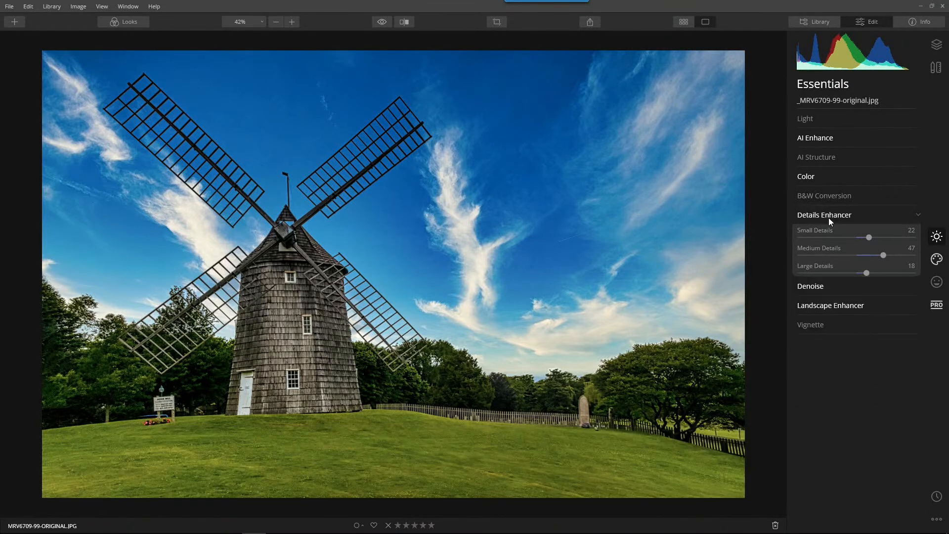
- Apply a Photo Filter with Amount 53 and try a green tint at Hue 106
left_click(943, 302)
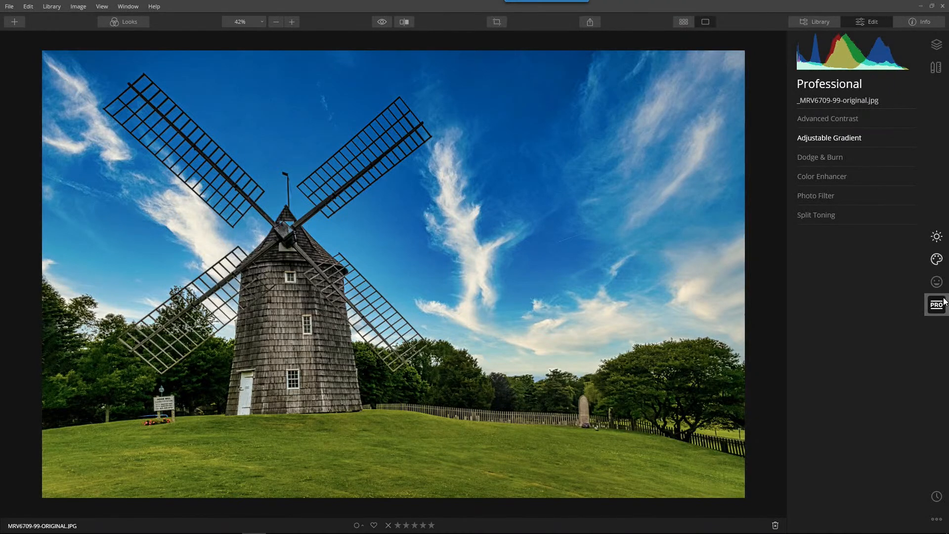
left_click(830, 197)
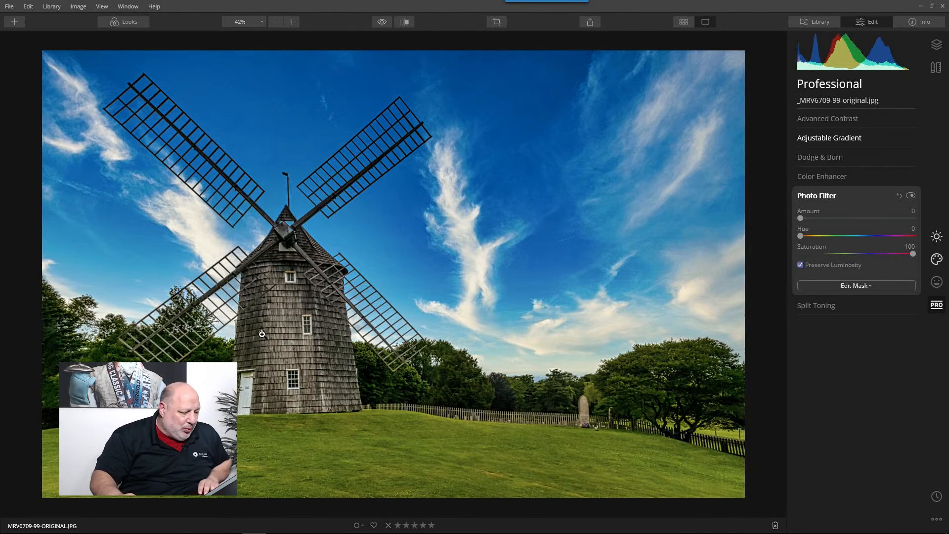
scroll(262, 334, "up", 3)
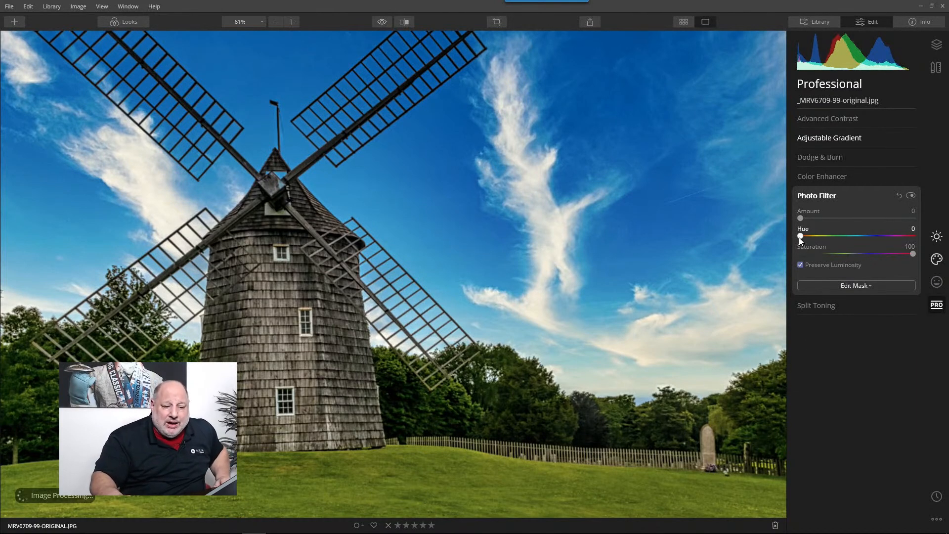
left_click_drag(799, 219, 859, 221)
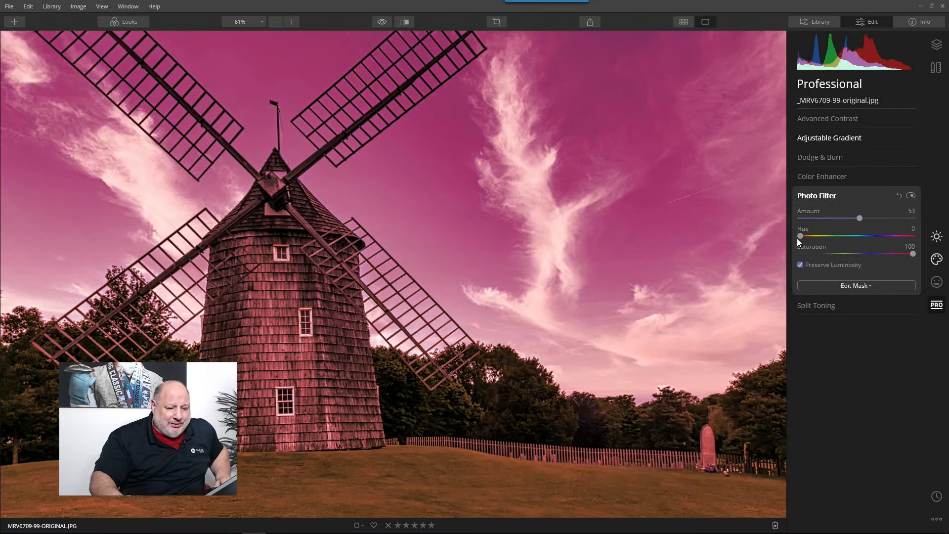
left_click_drag(797, 238, 833, 236)
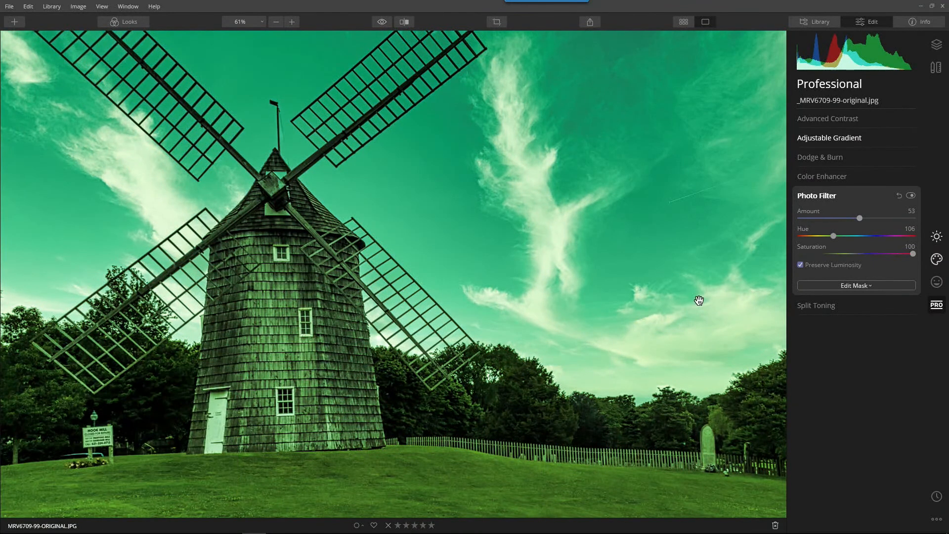
- Set the Photo Filter's Hue to 357 and reduce its Amount to 22
left_click_drag(833, 237, 897, 252)
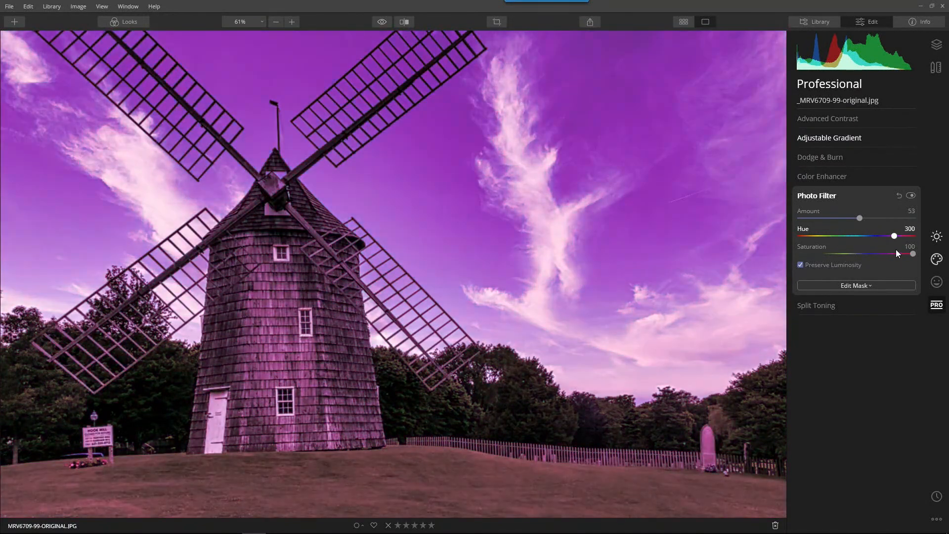
left_click_drag(907, 255, 908, 257)
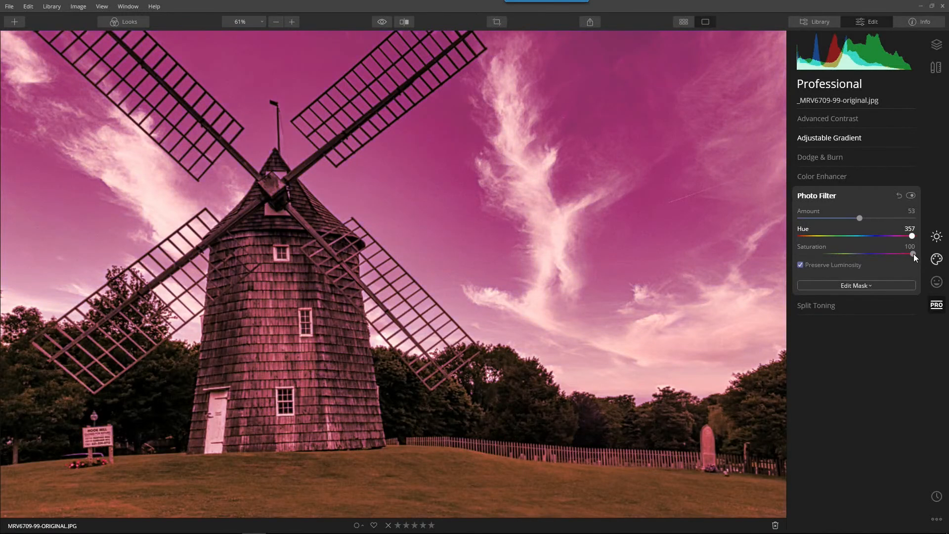
left_click_drag(856, 218, 826, 224)
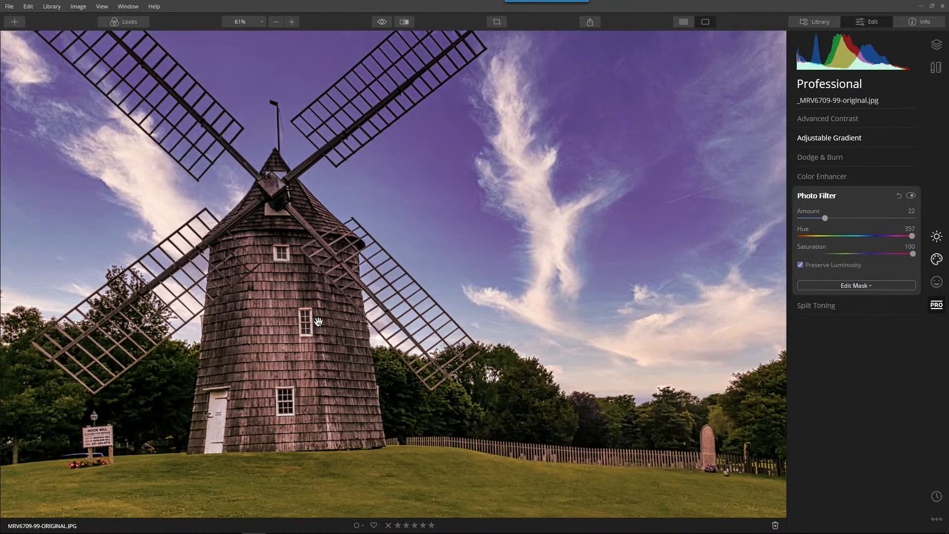
- Compare the whole photo with the Photo Filter off and on
scroll(318, 322, "down", 1)
scroll(318, 322, "down", 4)
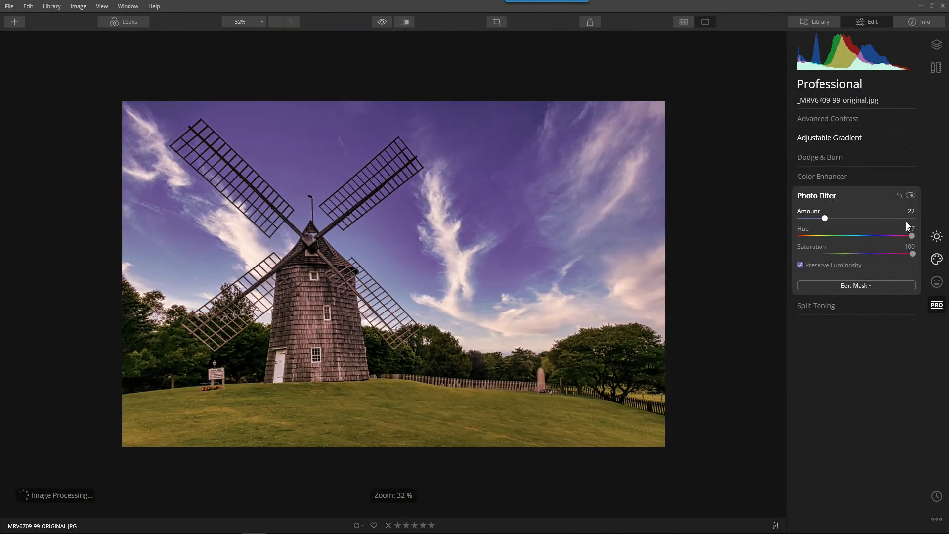
left_click(910, 196)
left_click(911, 196)
scroll(278, 264, "up", 3)
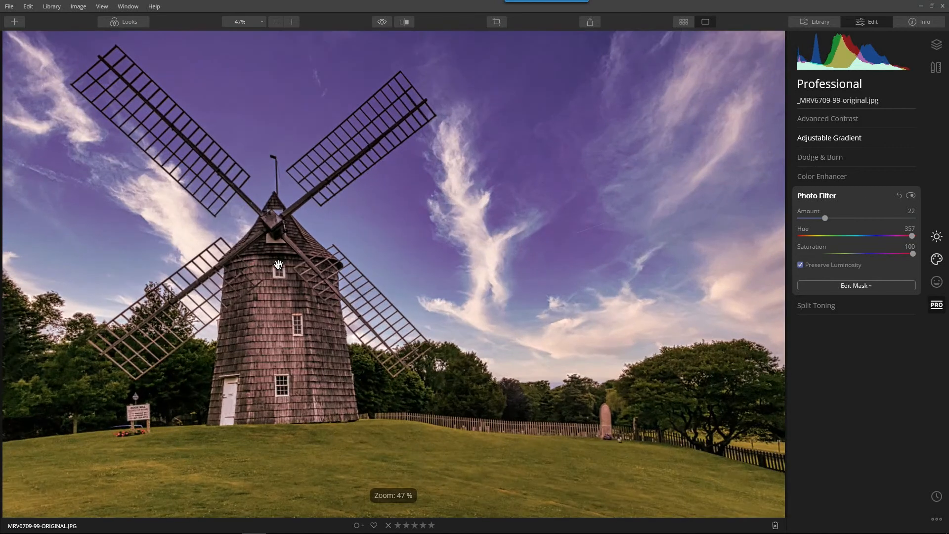
- Add a brush mask to the Photo Filter at 100% opacity and paint the first patch on the windmill's shingled body
scroll(279, 264, "up", 1)
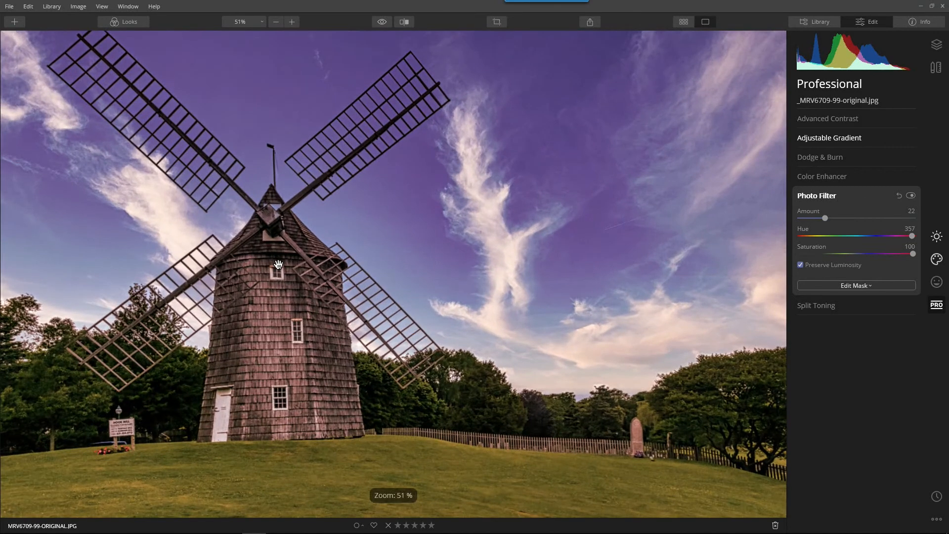
left_click(881, 287)
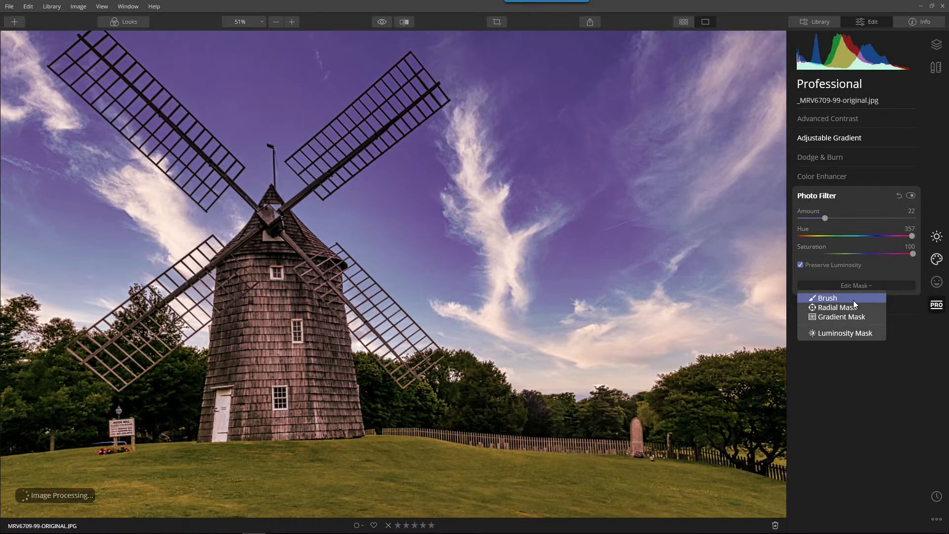
left_click(854, 300)
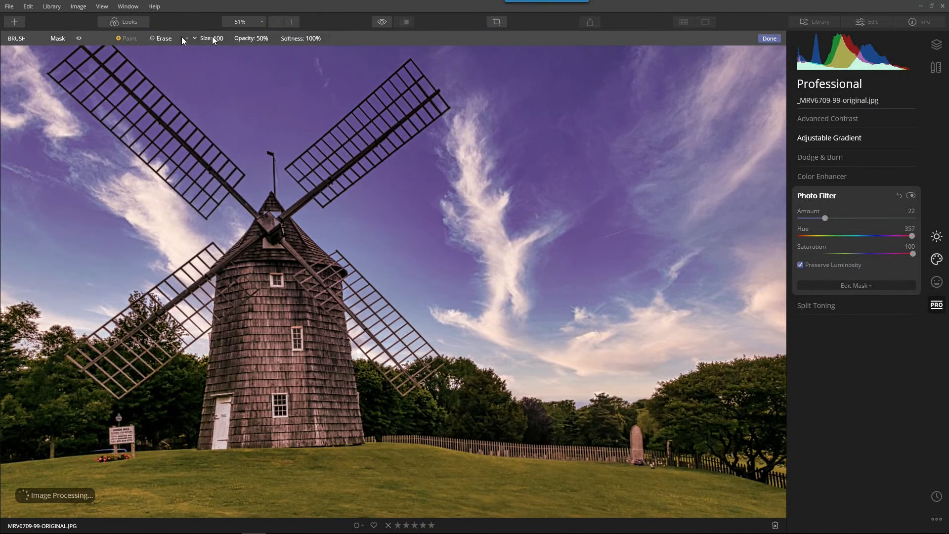
left_click(262, 37)
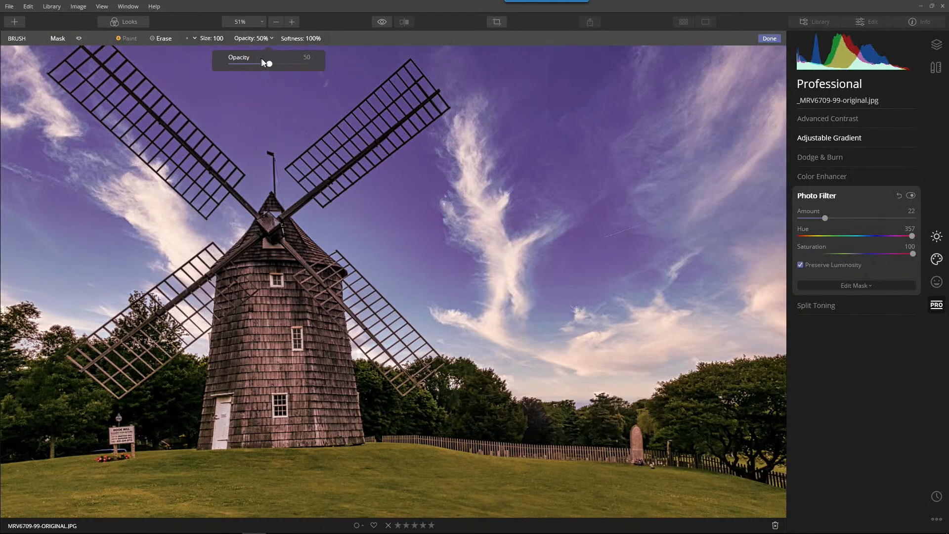
left_click_drag(275, 65, 322, 62)
mouse_move(252, 318)
left_mouse_down()
mouse_move(263, 342)
mouse_move(252, 288)
mouse_move(229, 363)
mouse_move(245, 269)
mouse_move(248, 354)
mouse_move(252, 330)
left_mouse_up()
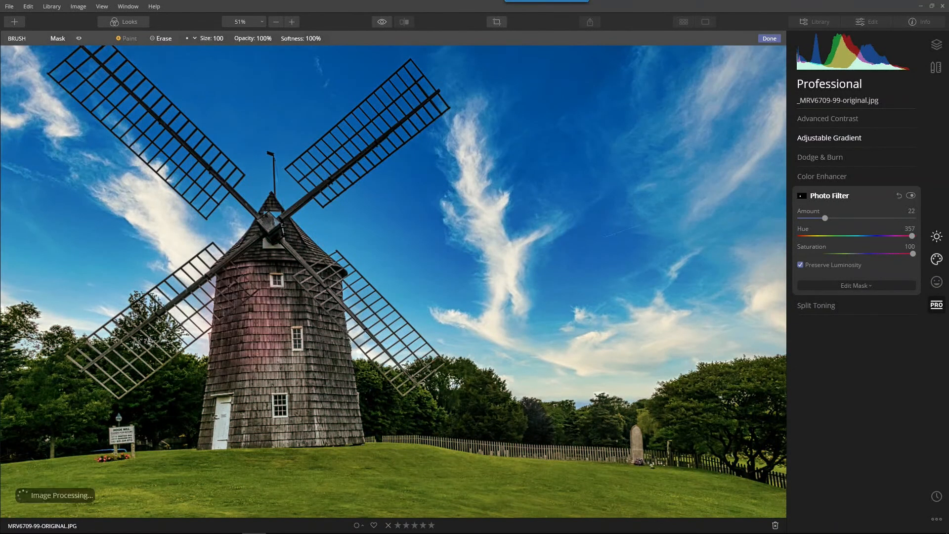
- Reduce the mask brush size to 52 and paint the filter over the rest of the windmill's shingled body
key("bracketleft")
key("bracketleft")
key("bracketleft")
key("bracketleft")
key("bracketleft")
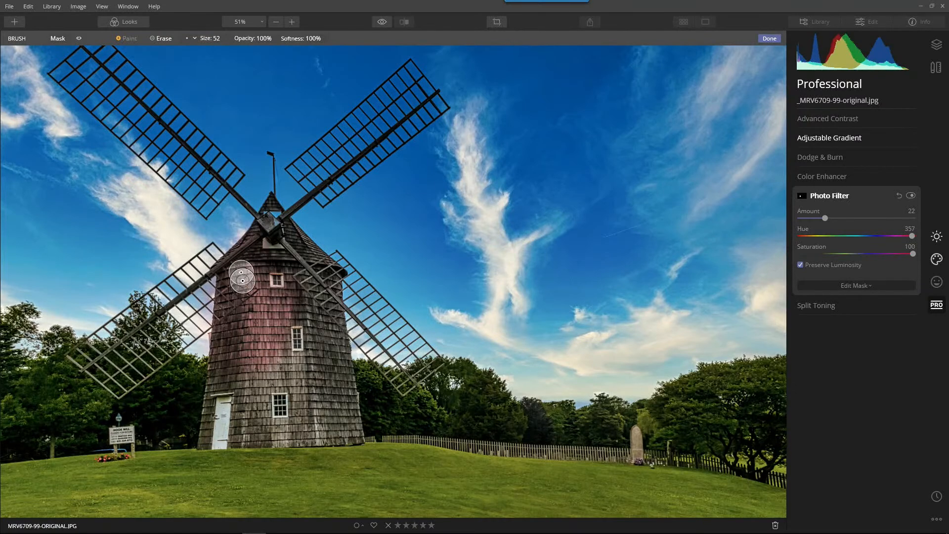
mouse_move(251, 383)
left_mouse_down()
mouse_move(218, 380)
mouse_move(286, 331)
mouse_move(293, 376)
mouse_move(320, 368)
mouse_move(322, 343)
mouse_move(297, 301)
mouse_move(299, 271)
mouse_move(331, 397)
mouse_move(336, 361)
mouse_move(303, 381)
mouse_move(308, 425)
mouse_move(326, 400)
mouse_move(325, 408)
mouse_move(292, 434)
mouse_move(263, 430)
mouse_move(304, 431)
mouse_move(242, 433)
mouse_move(228, 357)
left_mouse_up()
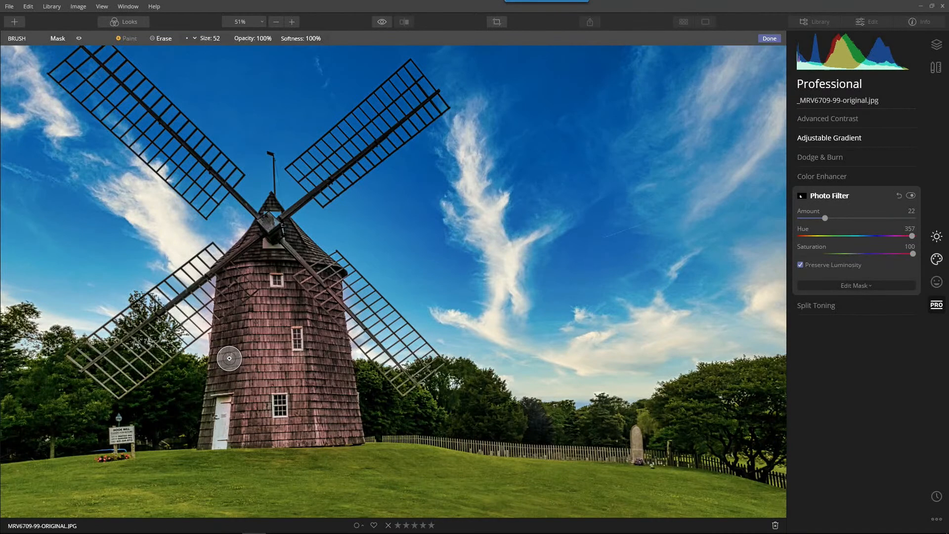
- Reduce the mask brush size to 28 and paint along the windmill's edges, around the door and up to the roof
key("bracketleft")
key("bracketleft")
key("bracketleft")
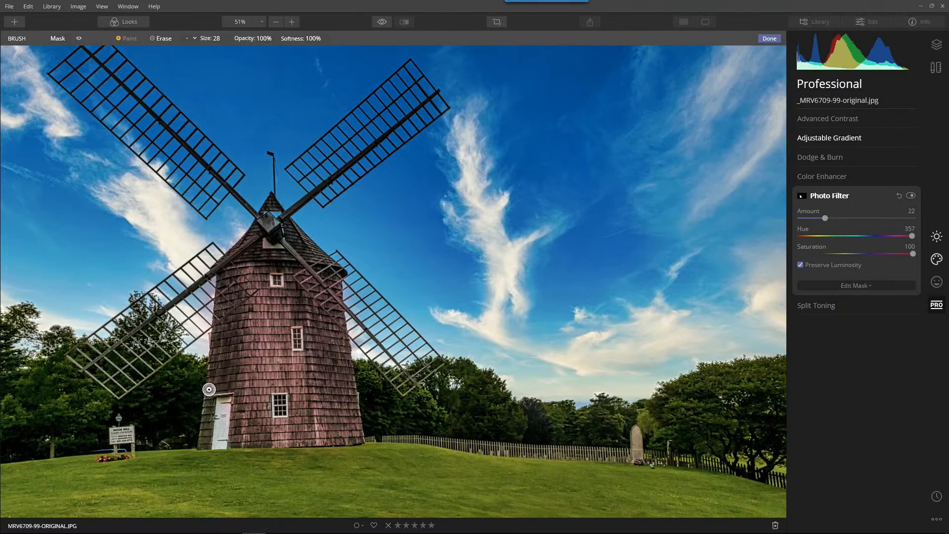
mouse_move(210, 409)
left_mouse_down()
mouse_move(254, 229)
mouse_move(236, 257)
mouse_move(259, 225)
mouse_move(256, 250)
mouse_move(274, 270)
mouse_move(300, 255)
mouse_move(289, 259)
mouse_move(288, 233)
mouse_move(318, 250)
mouse_move(269, 203)
mouse_move(268, 220)
mouse_move(297, 255)
left_mouse_up()
- Check the mask overlay, fill the unpainted gaps around the blade hub and roof, and finish the mask
left_click(126, 38)
left_click(79, 39)
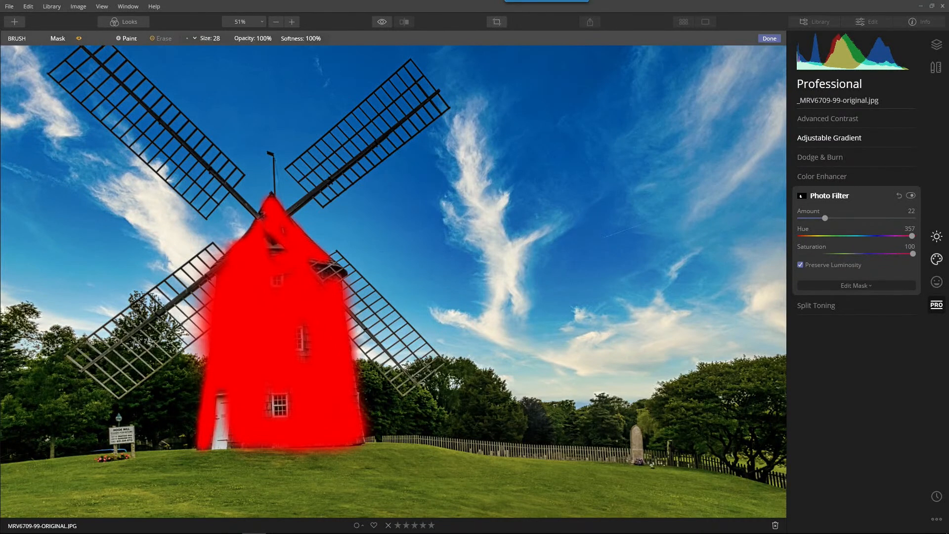
left_click(162, 38)
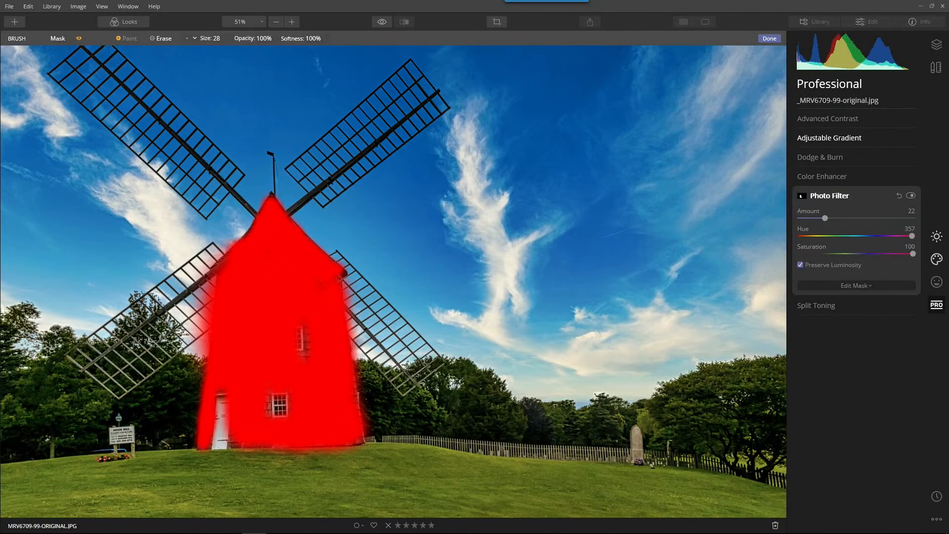
left_click(79, 35)
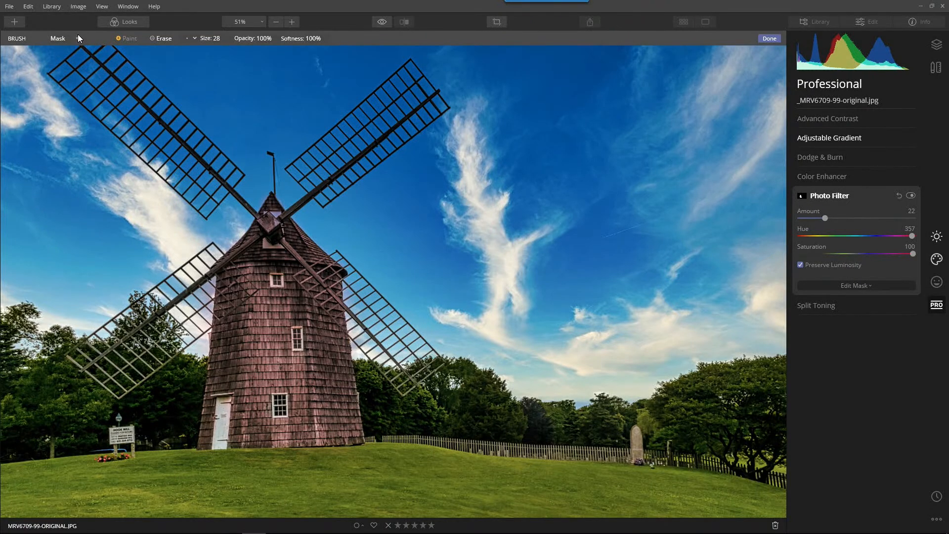
left_click(770, 38)
- Set the masked Photo Filter's Amount to 21 and its Hue to 43 for a warm tint on the windmill
key("ctrl+minus")
key("ctrl+minus")
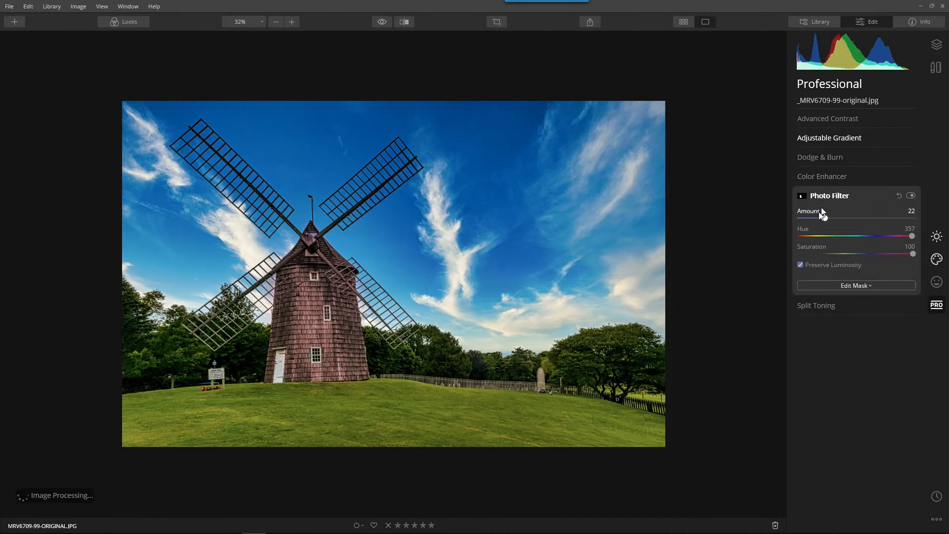
mouse_move(826, 219)
left_mouse_down()
mouse_move(862, 218)
mouse_move(803, 235)
mouse_move(825, 232)
left_mouse_up()
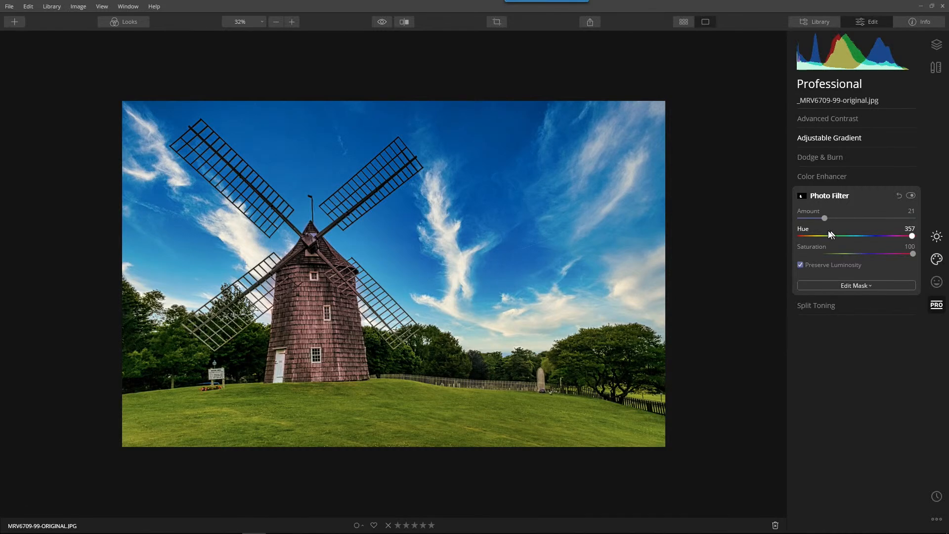
left_click_drag(912, 236, 814, 236)
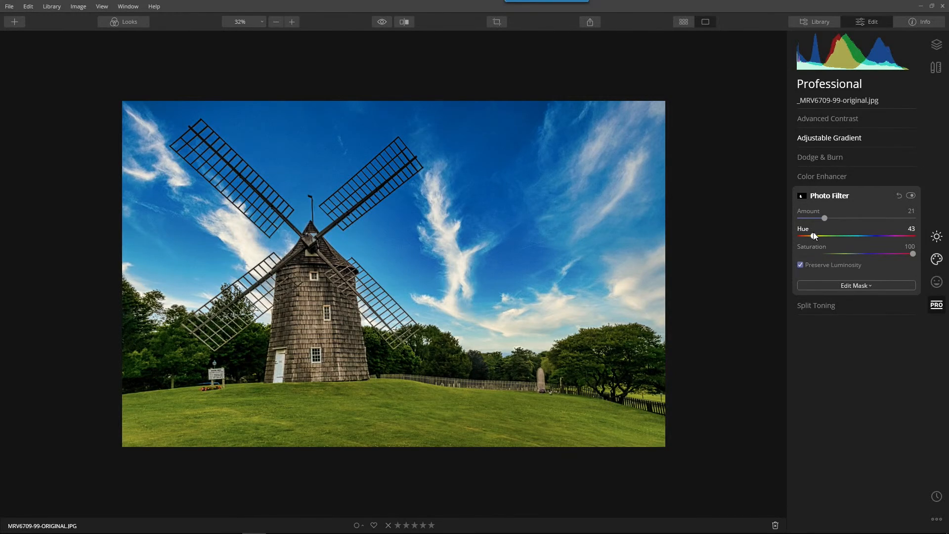
- Hide the editing tools and compare the whole photo with its original version, before and after
scroll(453, 179, "up", 1)
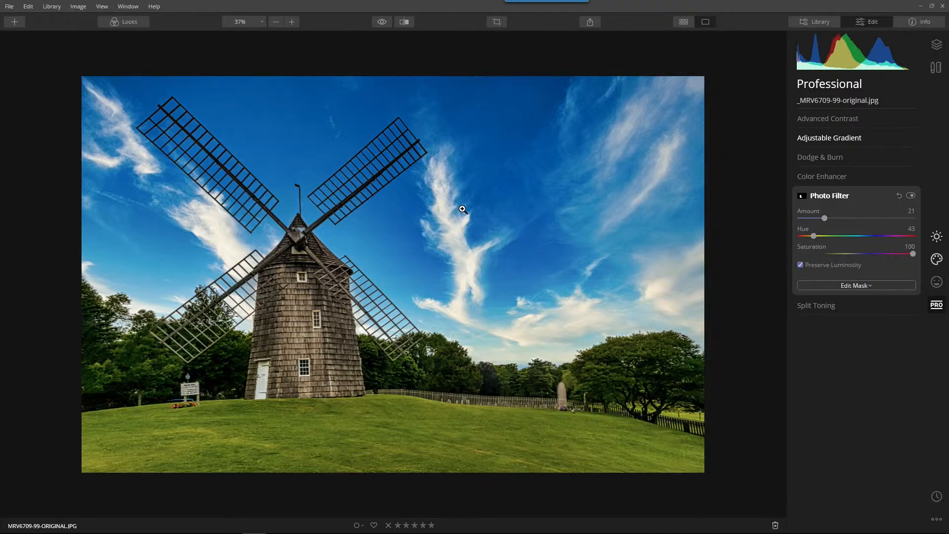
scroll(428, 212, "up", 1)
left_click(881, 22)
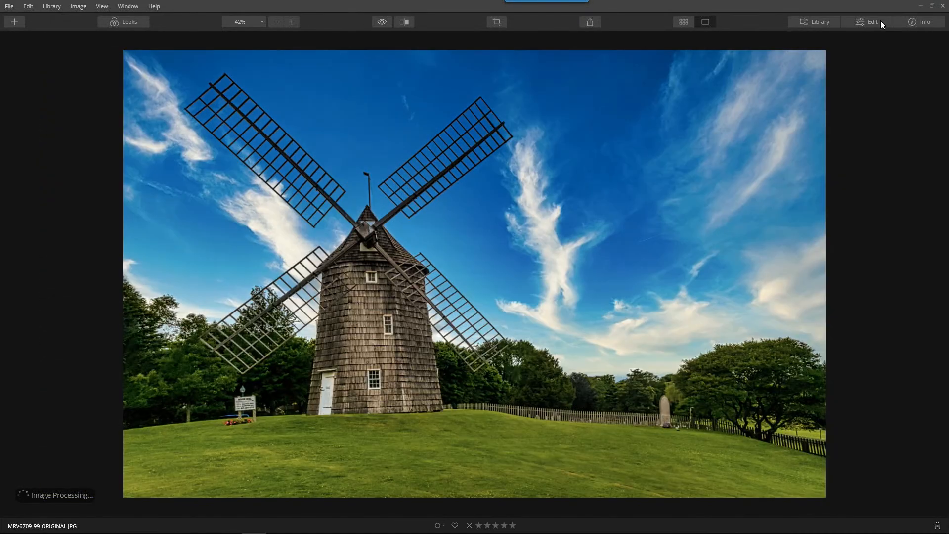
left_click(382, 22)
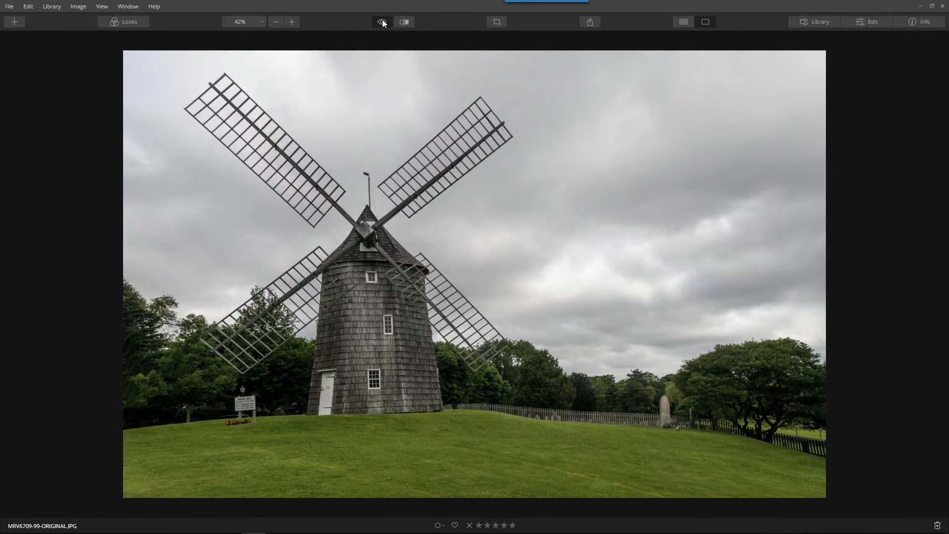
left_click(384, 22)
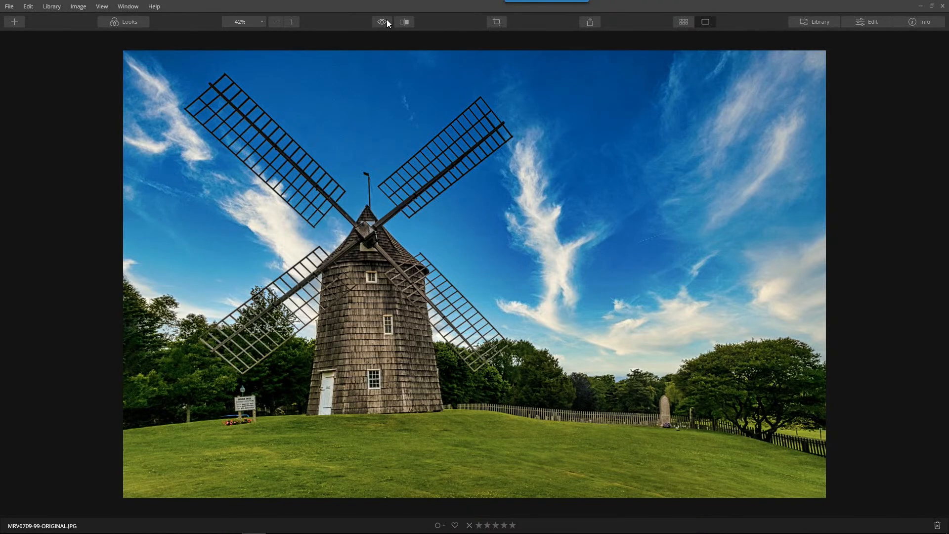
left_click(387, 23)
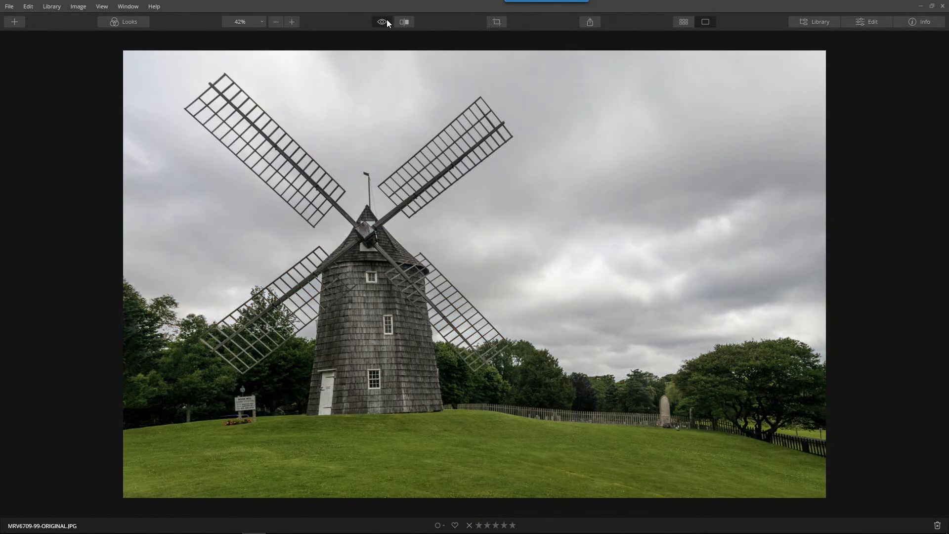
left_click(387, 23)
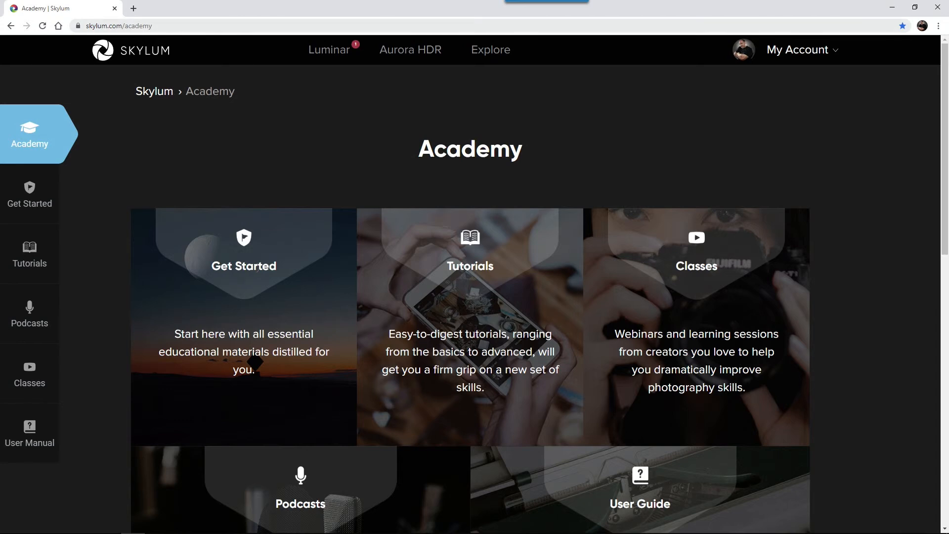
- In the web browser, open the Skylum Academy's Get Started page and look through its featured material
left_click(31, 197)
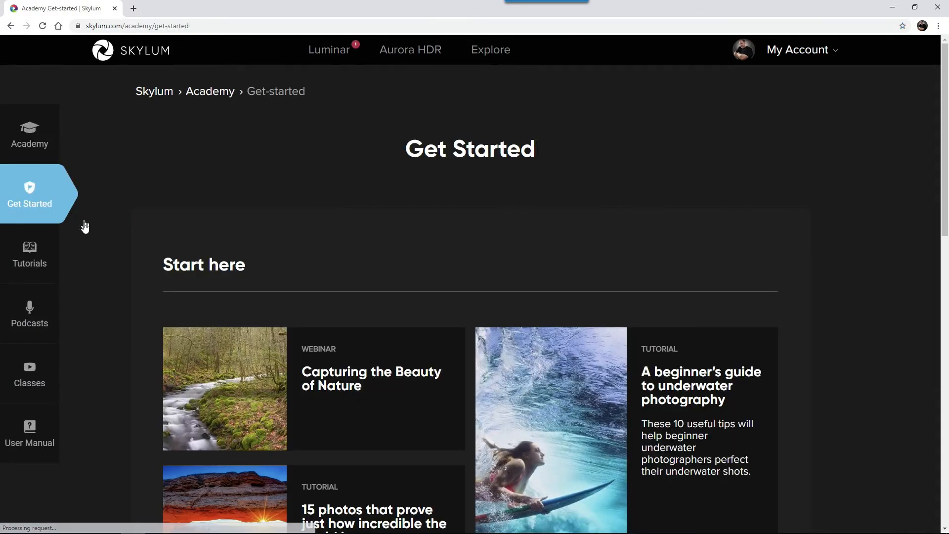
scroll(94, 239, "down", 12)
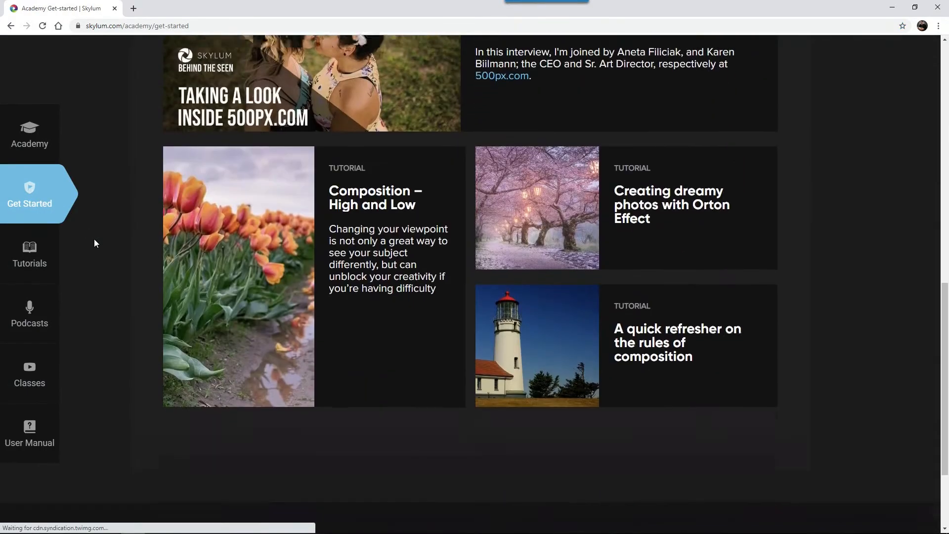
scroll(94, 239, "down", 3)
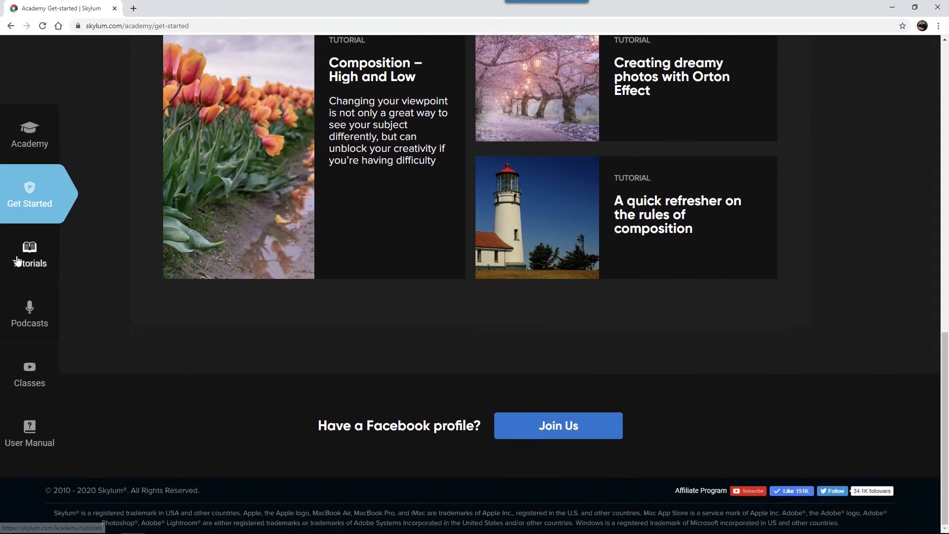
- Open the Academy's Tutorials page and look through the available articles
left_click(22, 261)
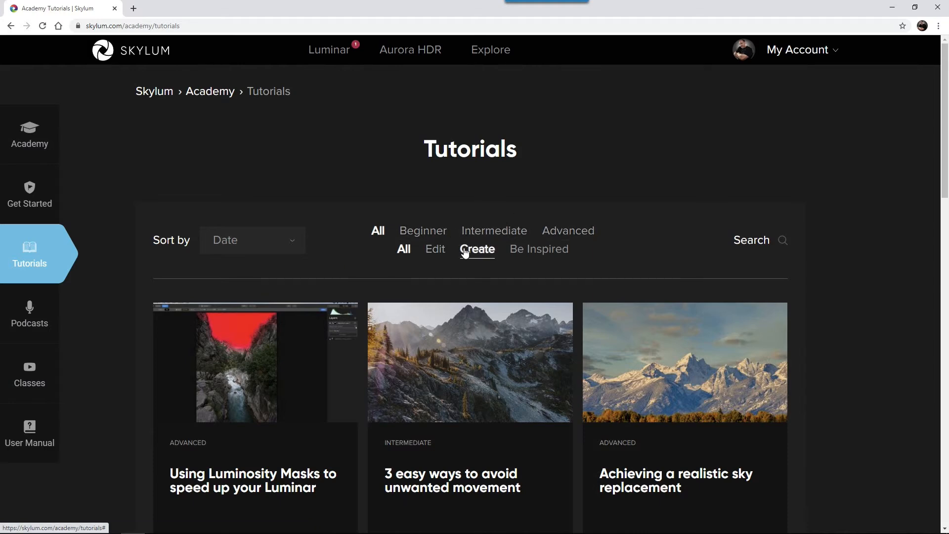
left_click(529, 253)
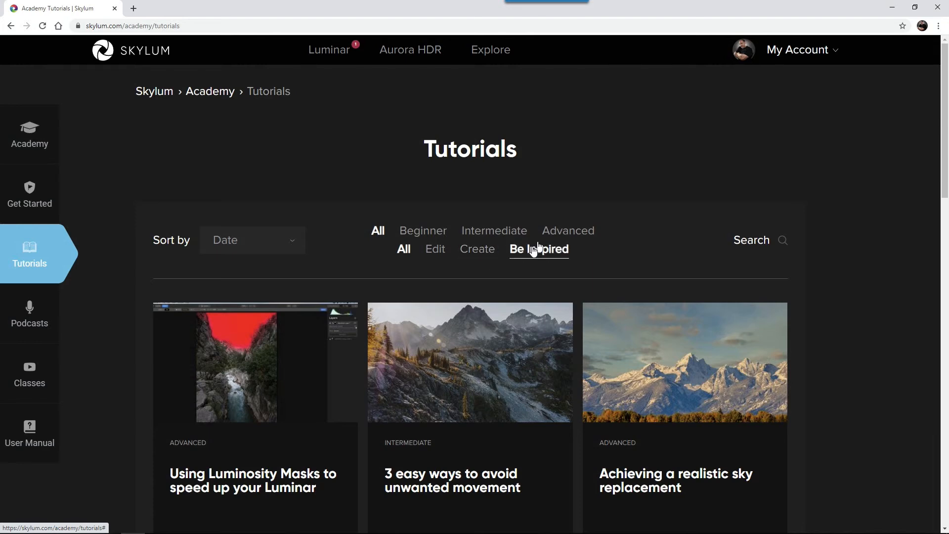
scroll(503, 297, "down", 15)
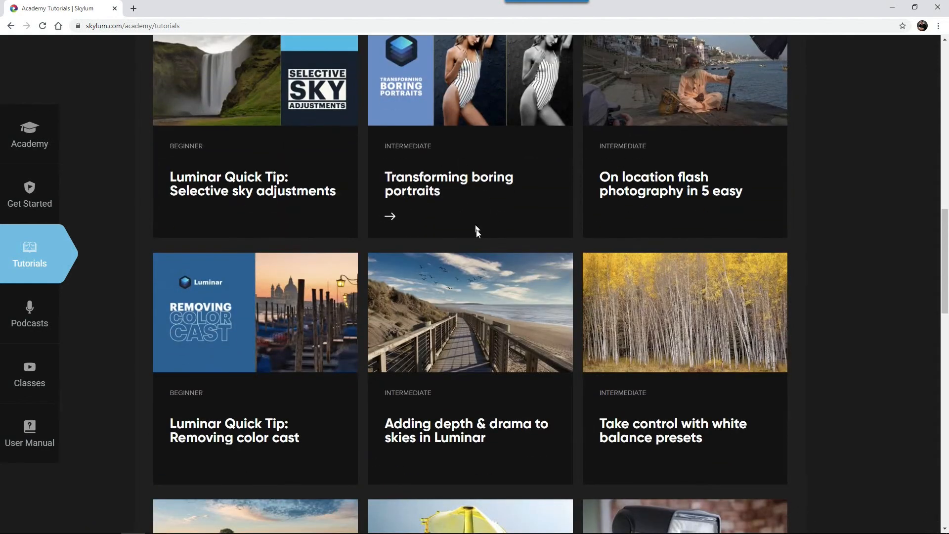
scroll(477, 232, "down", 12)
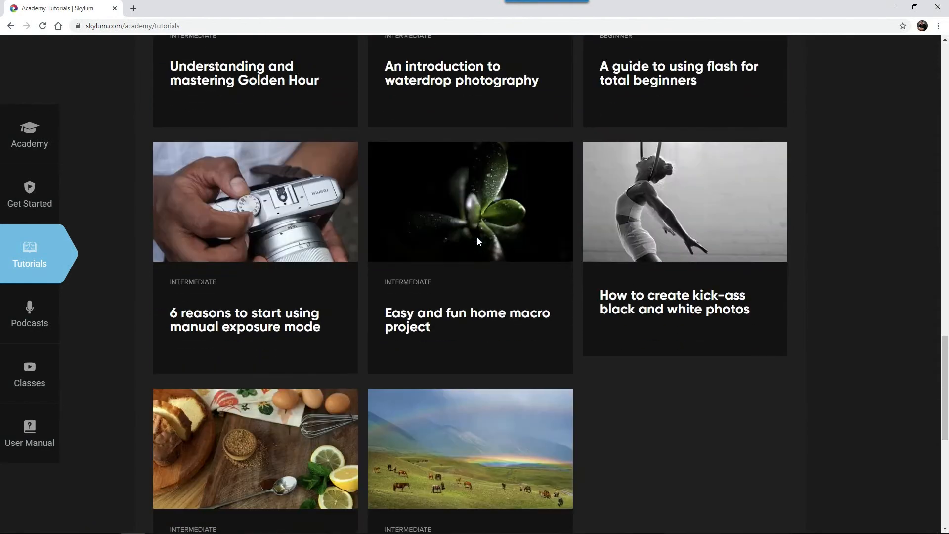
scroll(477, 239, "down", 8)
scroll(477, 243, "down", 15)
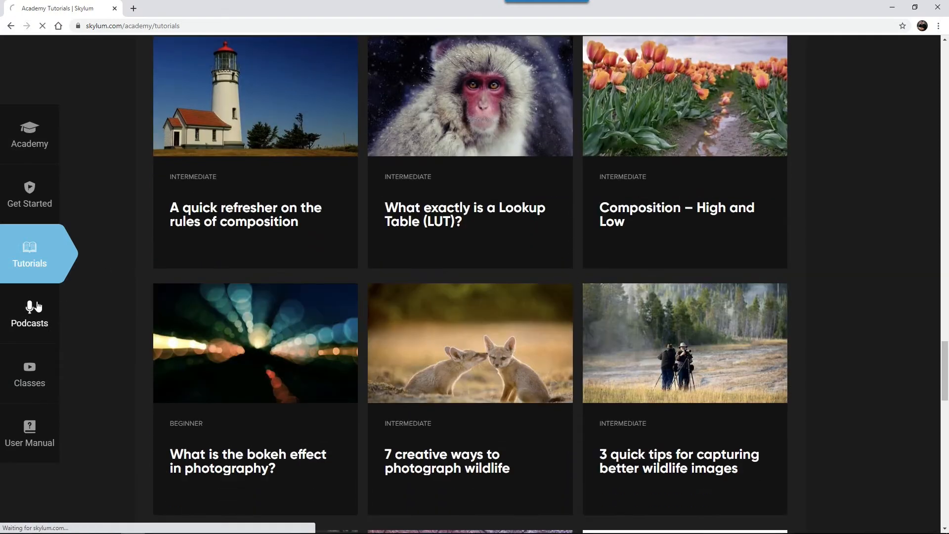
- Open the Academy's Podcasts page and look over the Behind the Seen and Coffee Break episodes
left_click(38, 309)
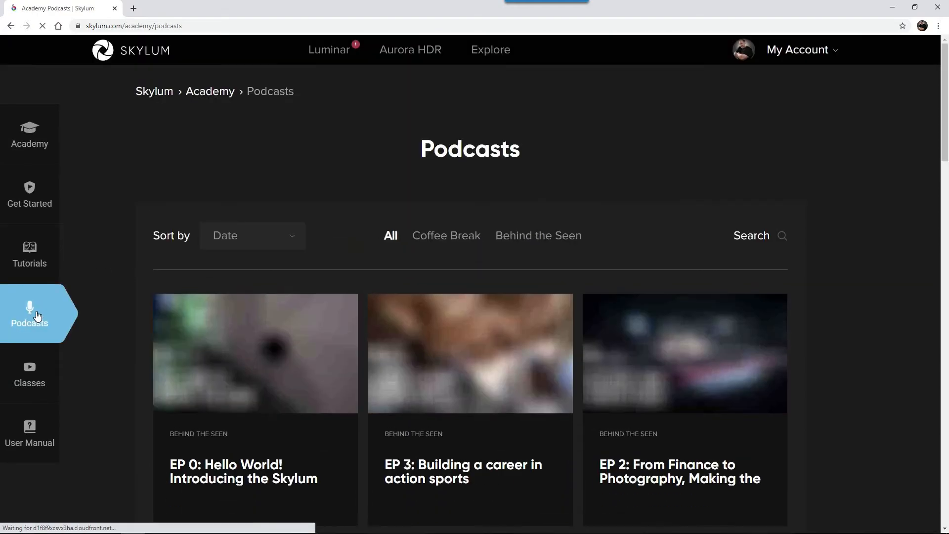
scroll(214, 317, "down", 1)
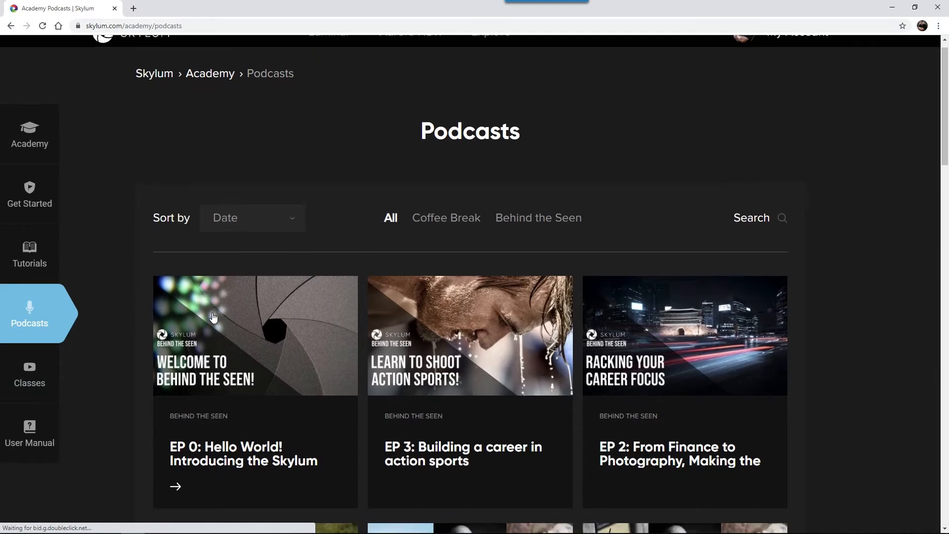
scroll(214, 316, "down", 4)
scroll(214, 317, "up", 1)
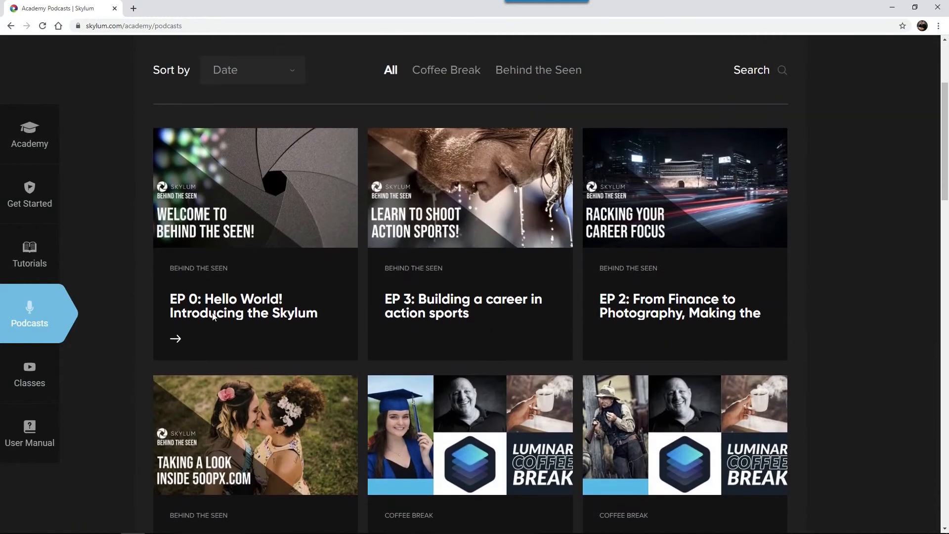
scroll(213, 317, "up", 1)
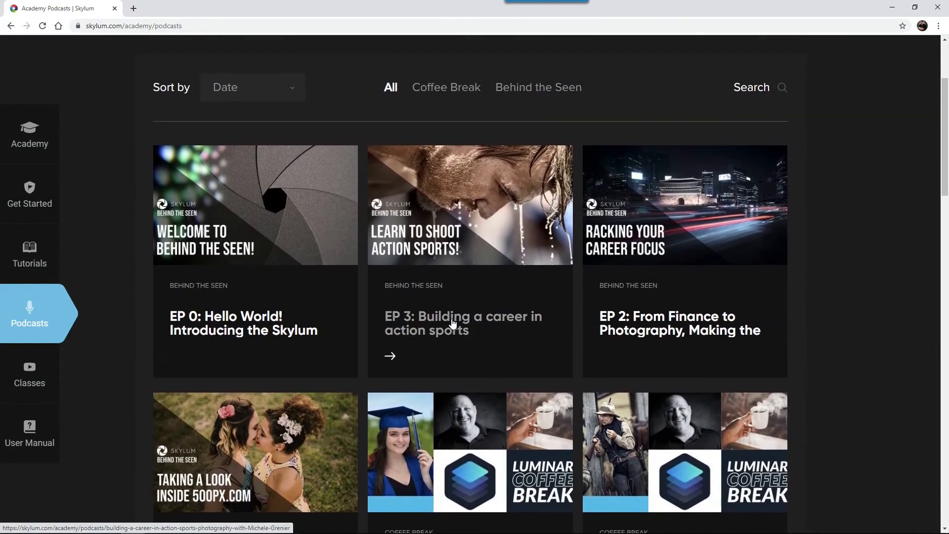
scroll(454, 326, "up", 1)
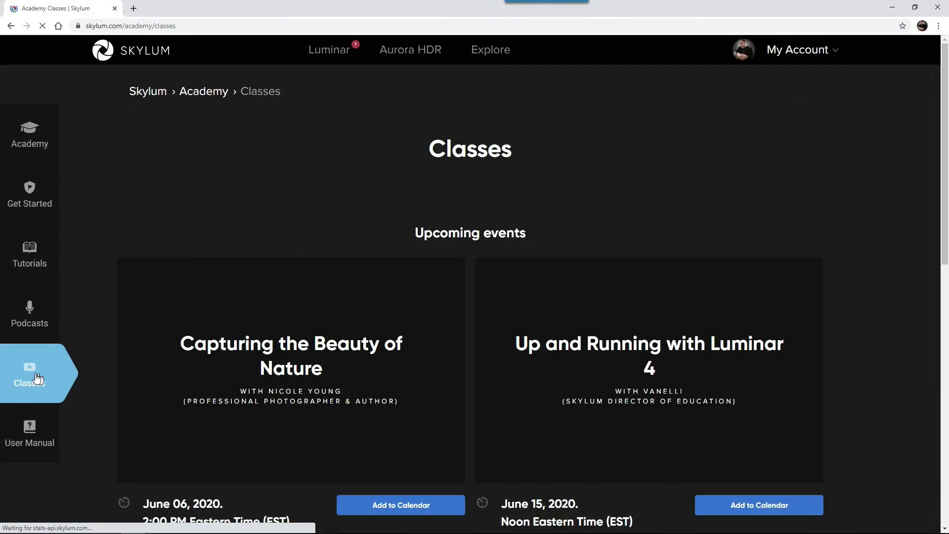
- Review the upcoming events on the Academy's Classes page, including their dates and topics
left_click(296, 394)
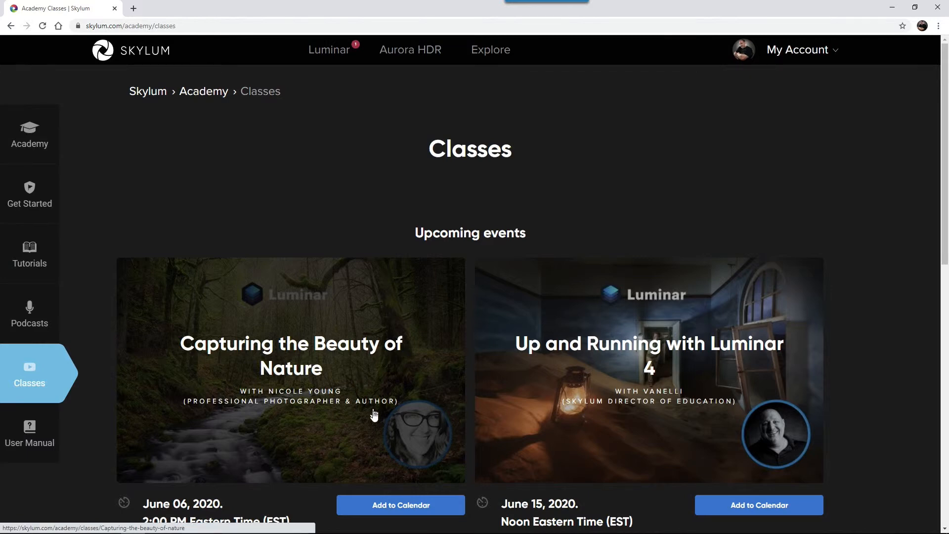
scroll(369, 431, "down", 1)
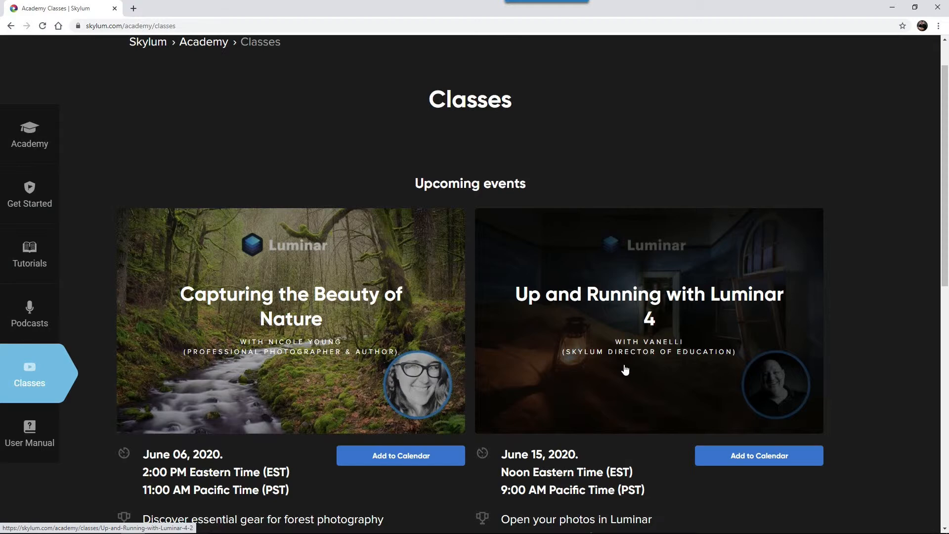
- Open the Luminar 4 User Manual from the Academy site and search it for "plugin"
scroll(625, 370, "down", 8)
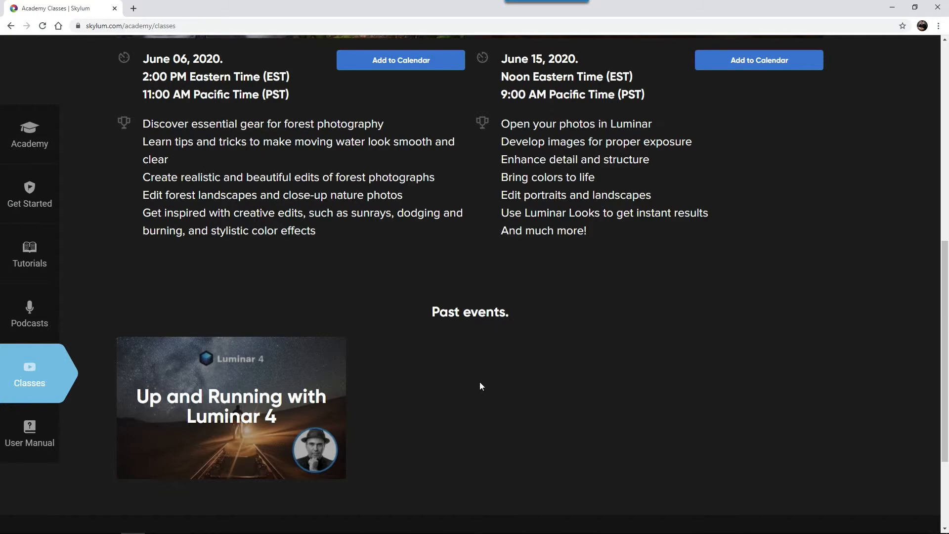
left_click(30, 433)
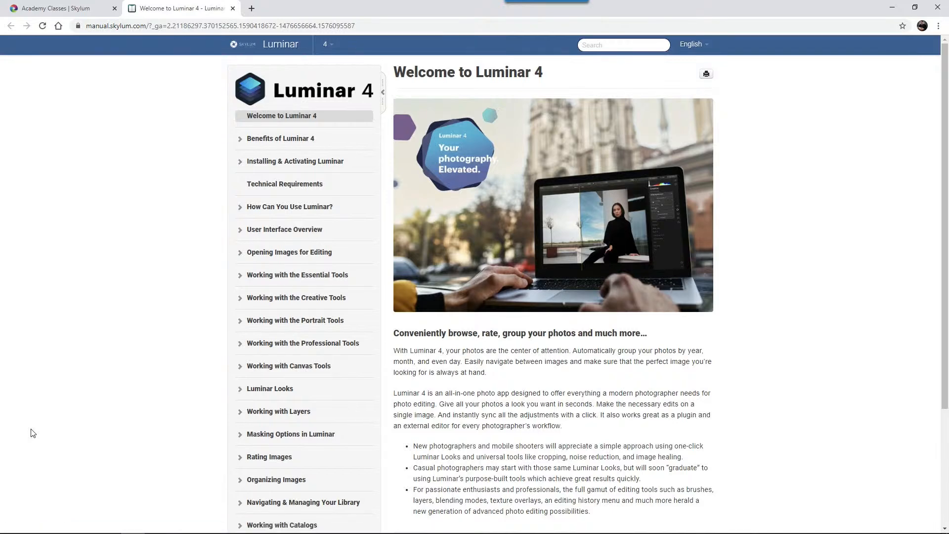
left_click(604, 47)
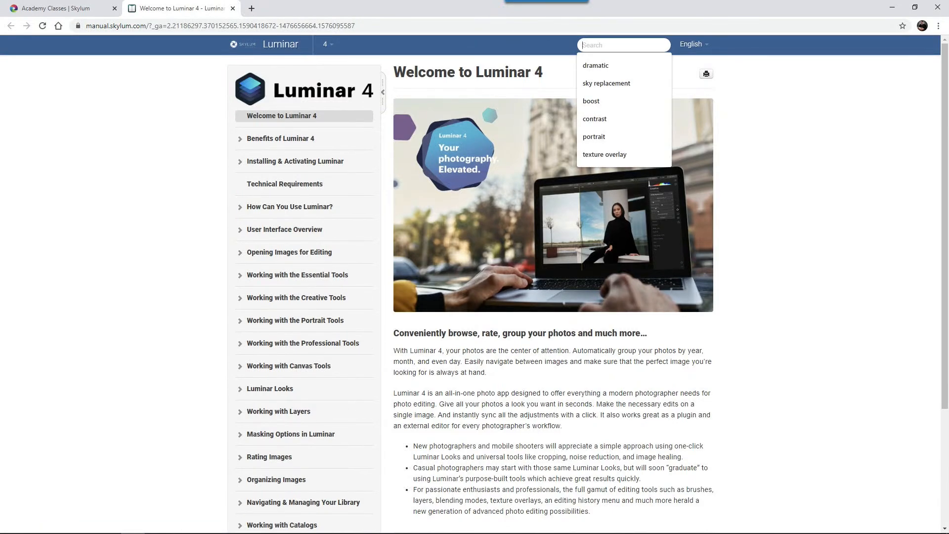
type("plugin")
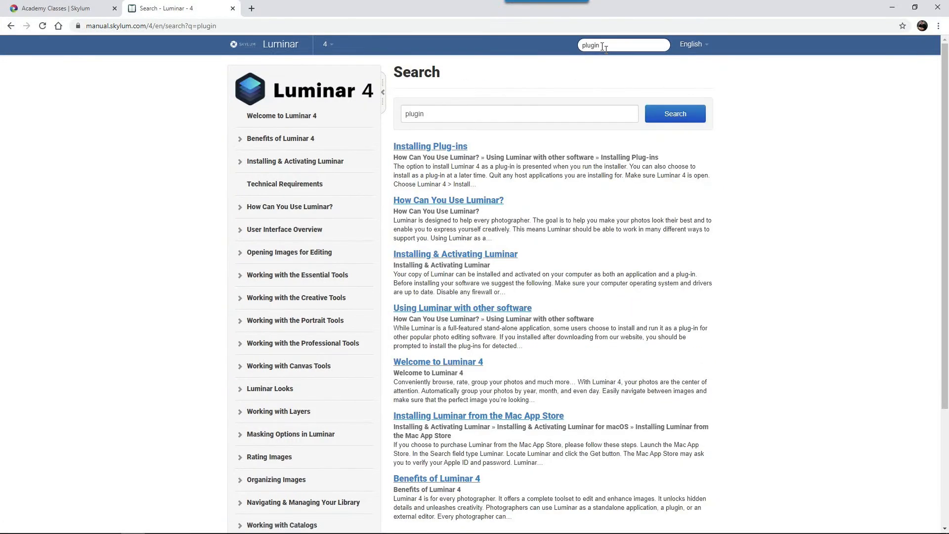
- Open the Installing Plug-ins article from the search results and read through its installation steps and note
left_click(447, 146)
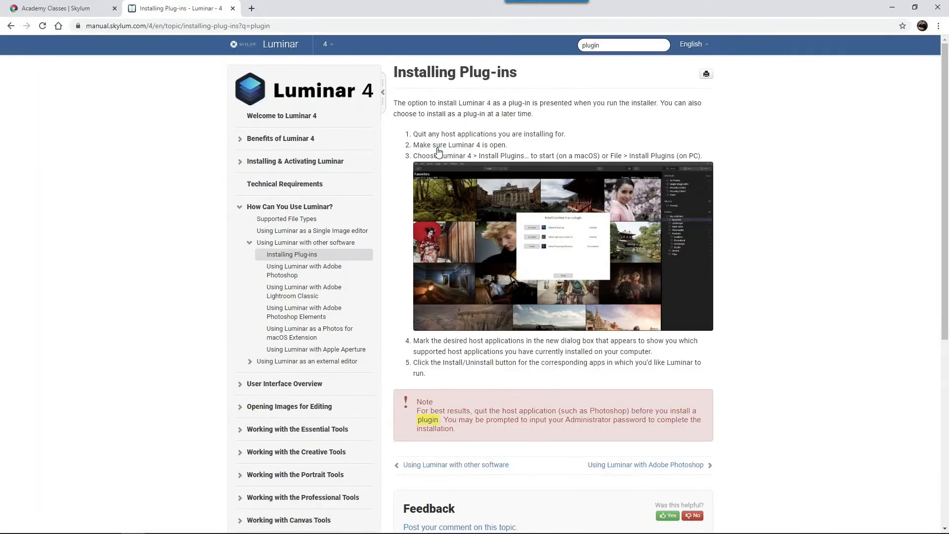
middle_click(526, 206)
scroll(558, 326, "down", 5)
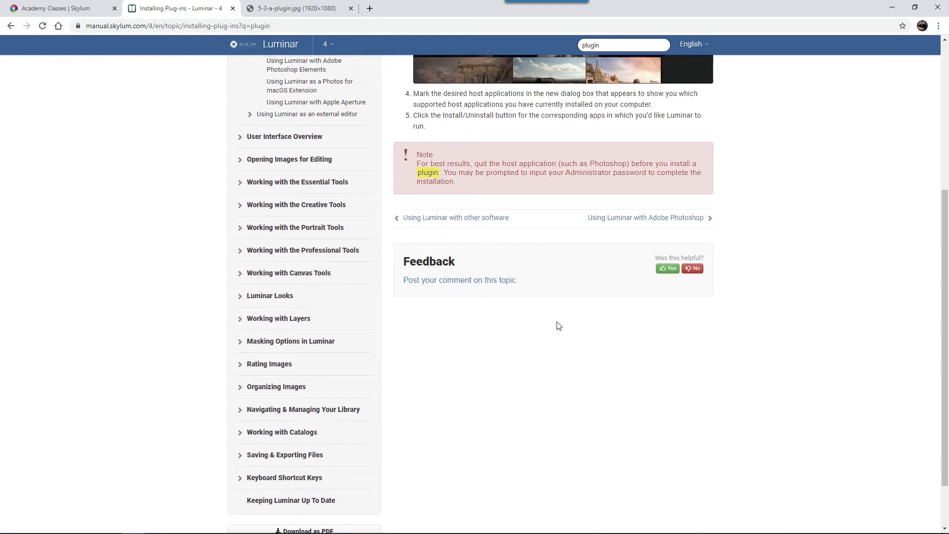
- View the manual's Luminar Looks topic and read through the Using Luminar with Adobe Lightroom Classic article
left_click(295, 298)
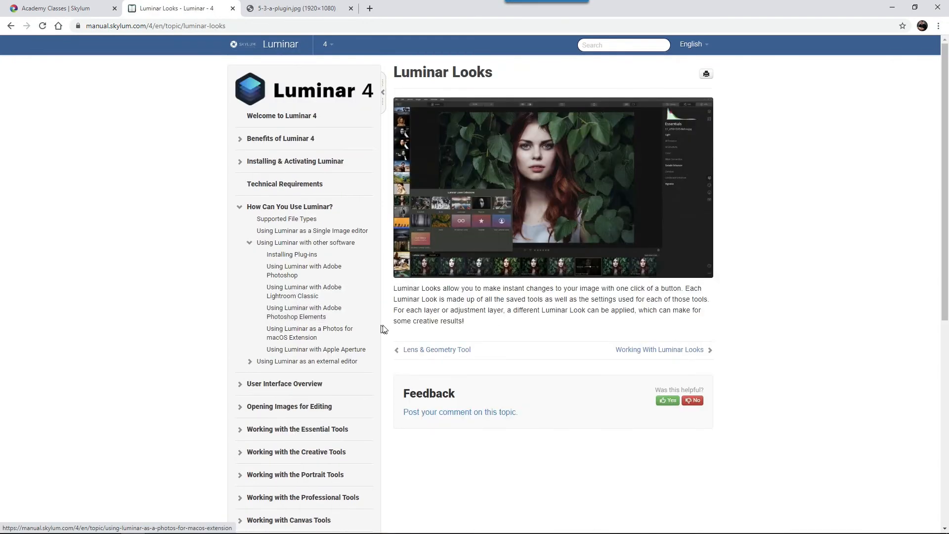
left_click(295, 291)
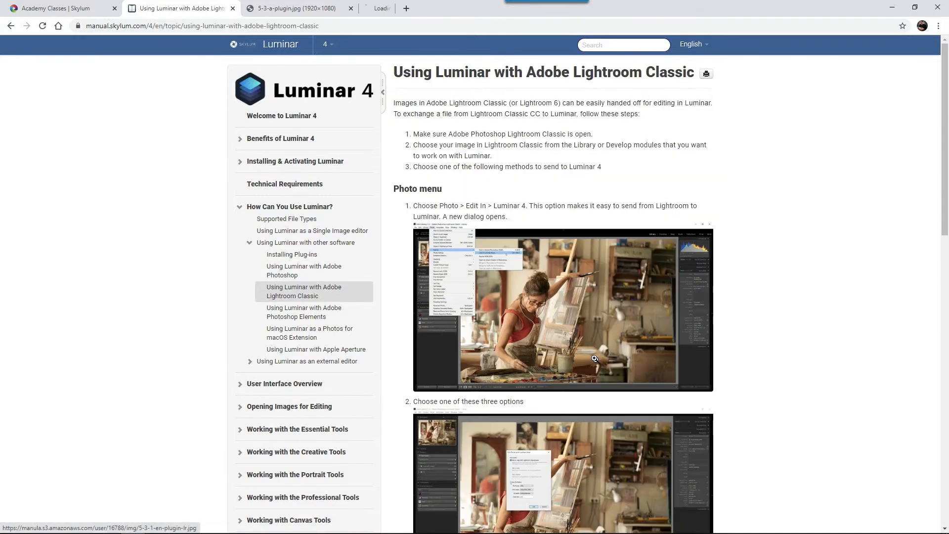
middle_click(598, 356)
scroll(599, 356, "down", 3)
middle_click(595, 364)
scroll(594, 371, "down", 4)
scroll(590, 377, "down", 8)
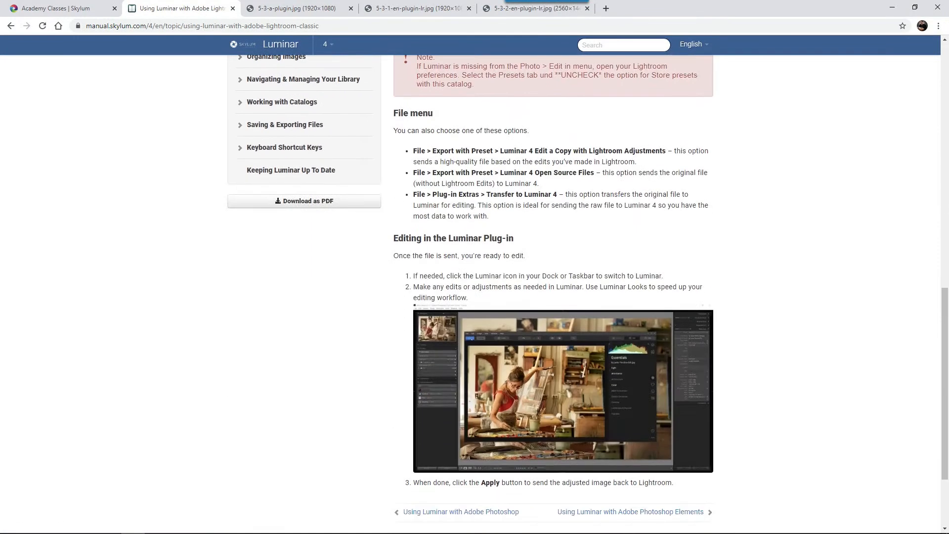
scroll(590, 376, "up", 13)
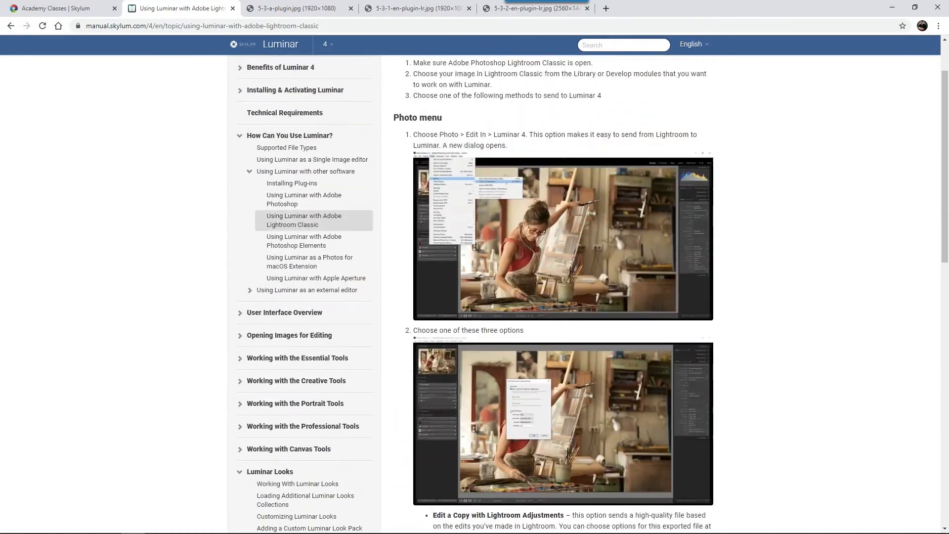
- View the manual's Working with the Essential Tools topic and the Using Luminar with Adobe Photoshop article
left_click(323, 281)
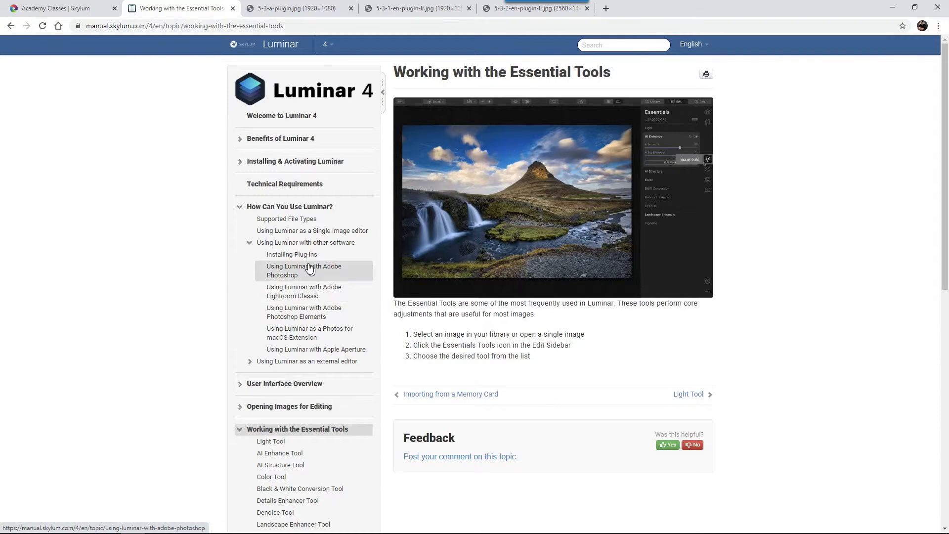
left_click(308, 268)
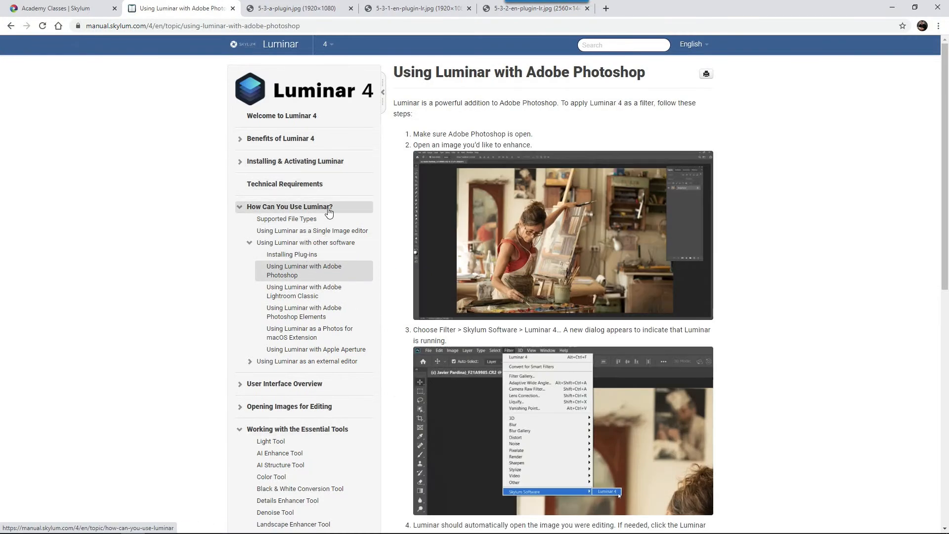
- Search the manual for the suggested term "dramatic" and look through the Dramatic Tool article down to its embedded video
left_click(600, 45)
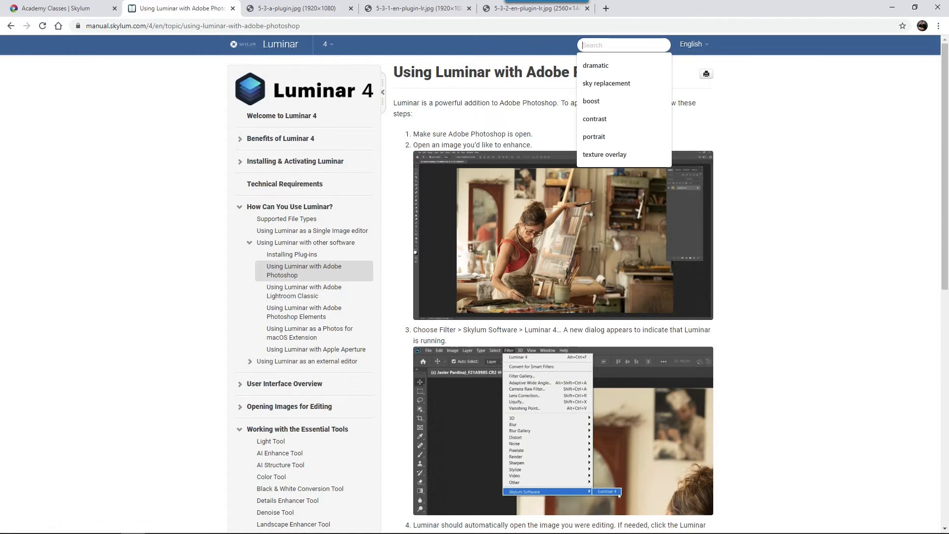
left_click(600, 65)
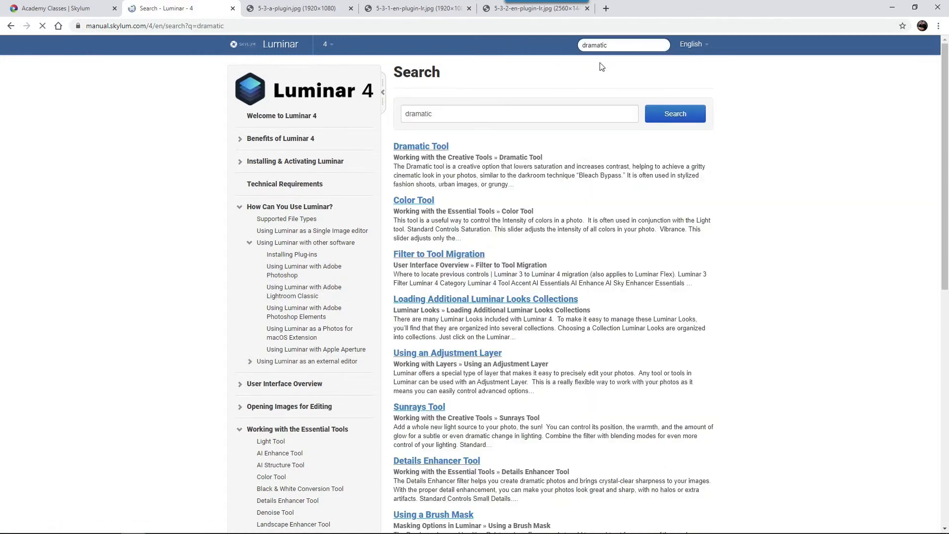
left_click(439, 147)
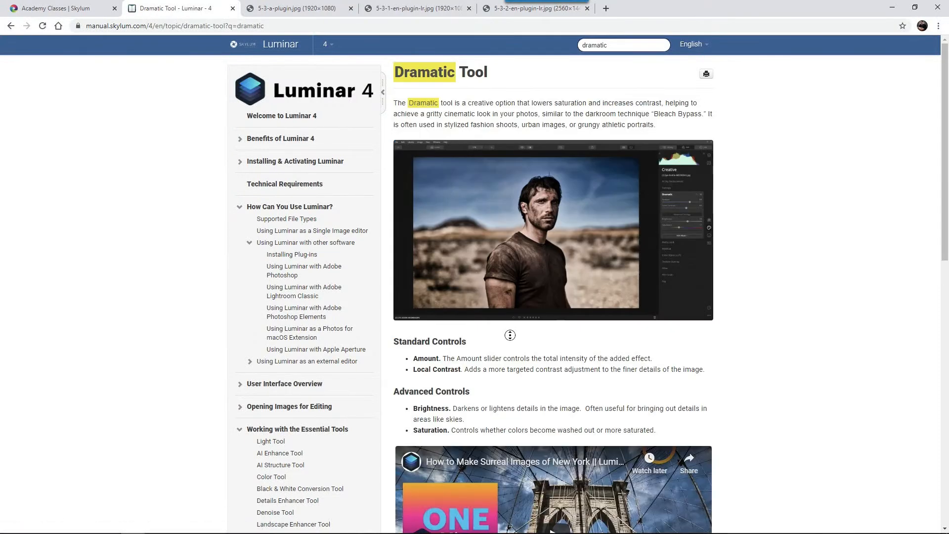
scroll(746, 360, "down", 2)
scroll(593, 336, "down", 1)
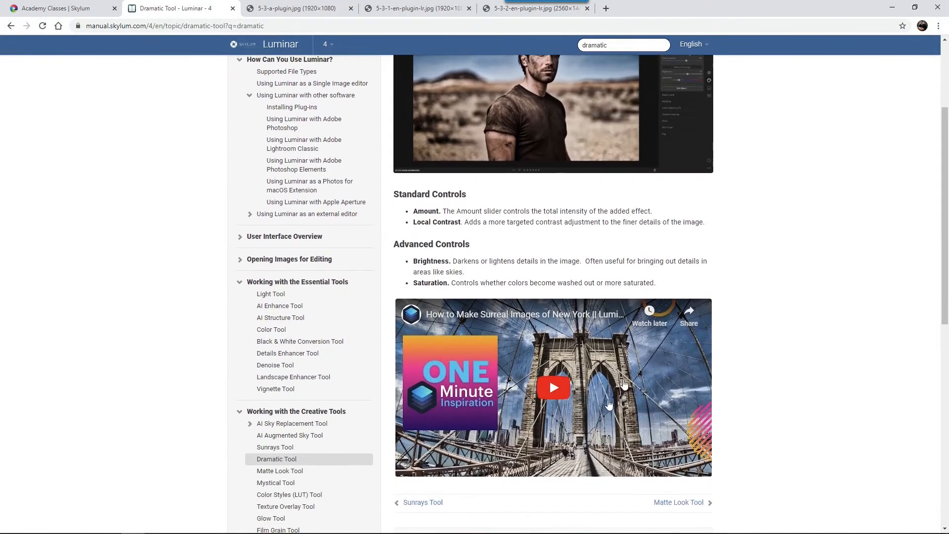